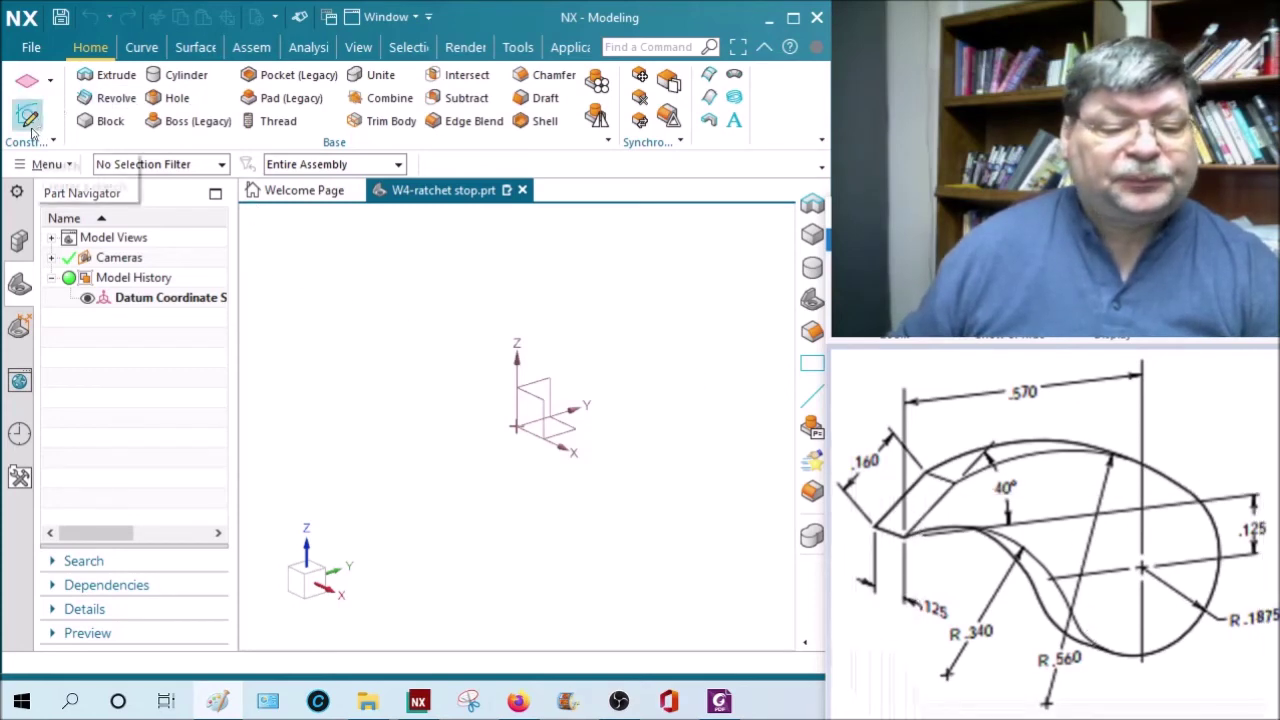
Start the Extrude command on the W4-ratchet stop part.
{"action": "left_click", "coordinate": [118, 76]}
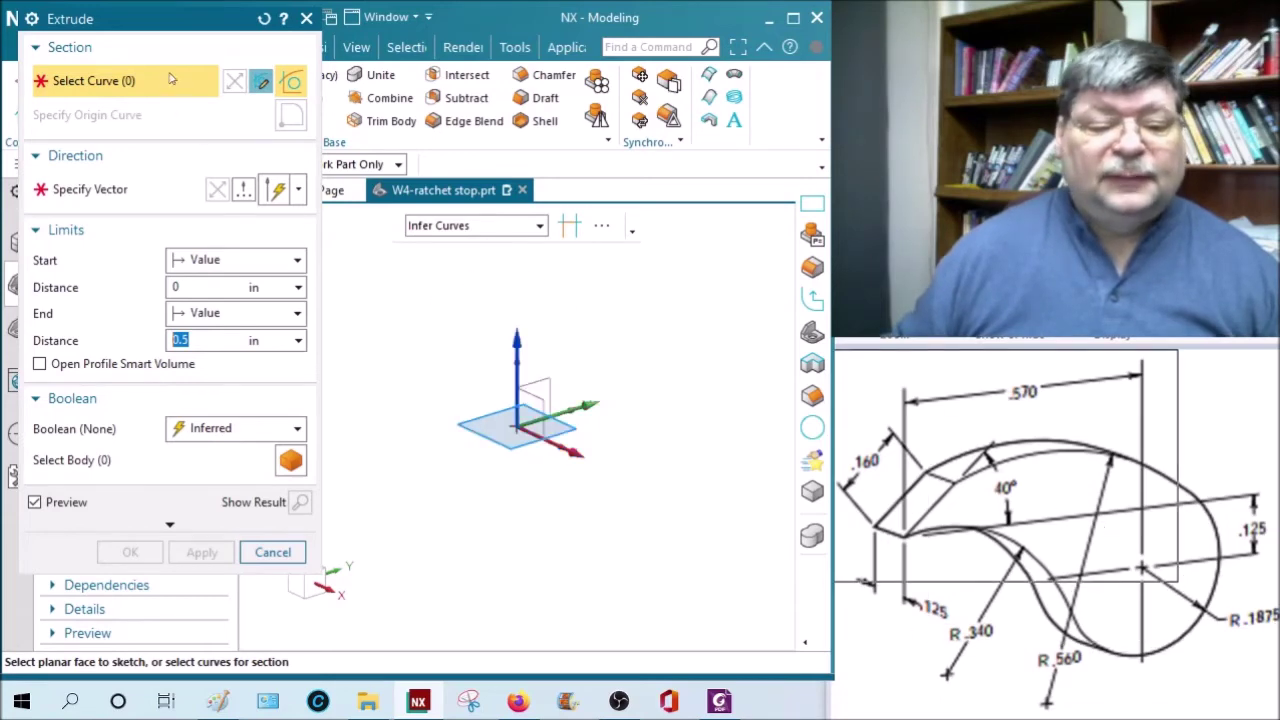
Pick the YZ datum plane as the sketch plane for the extrude profile.
{"action": "left_click", "coordinate": [551, 392]}
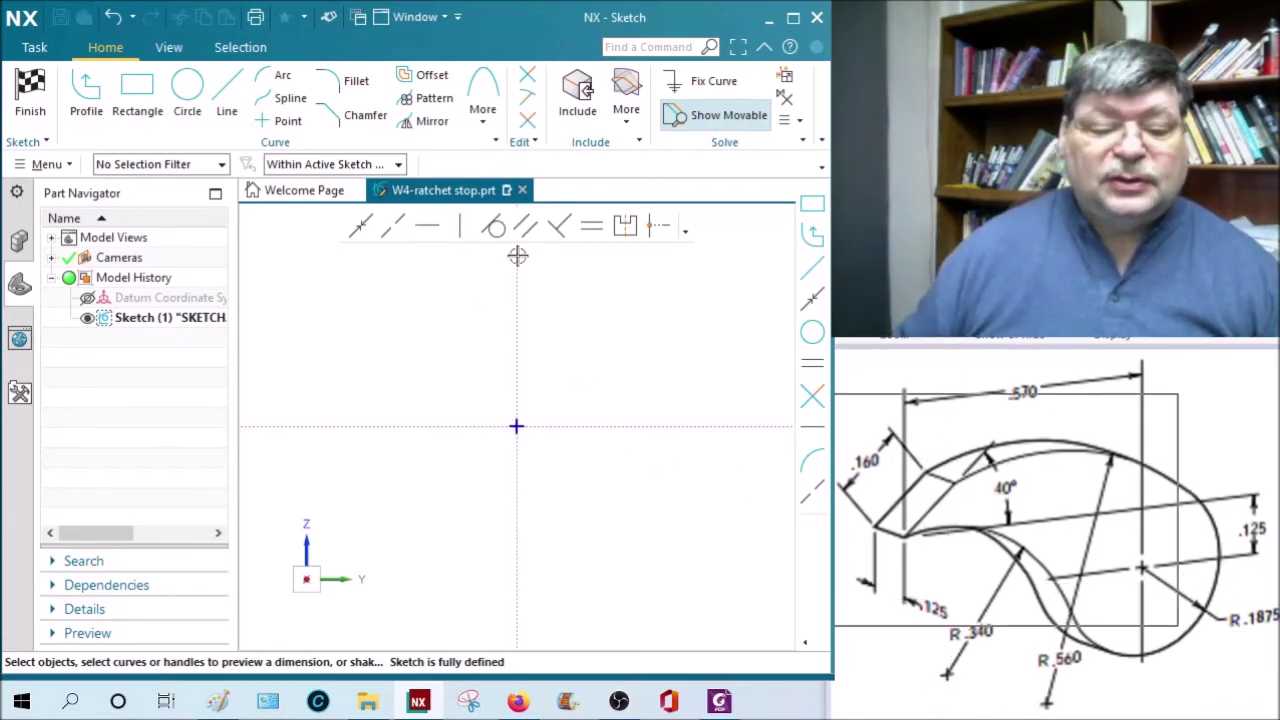
Draw a circle at the sketch origin with its diameter entered as .1875*2 (0.375).
{"action": "left_click", "coordinate": [187, 90]}
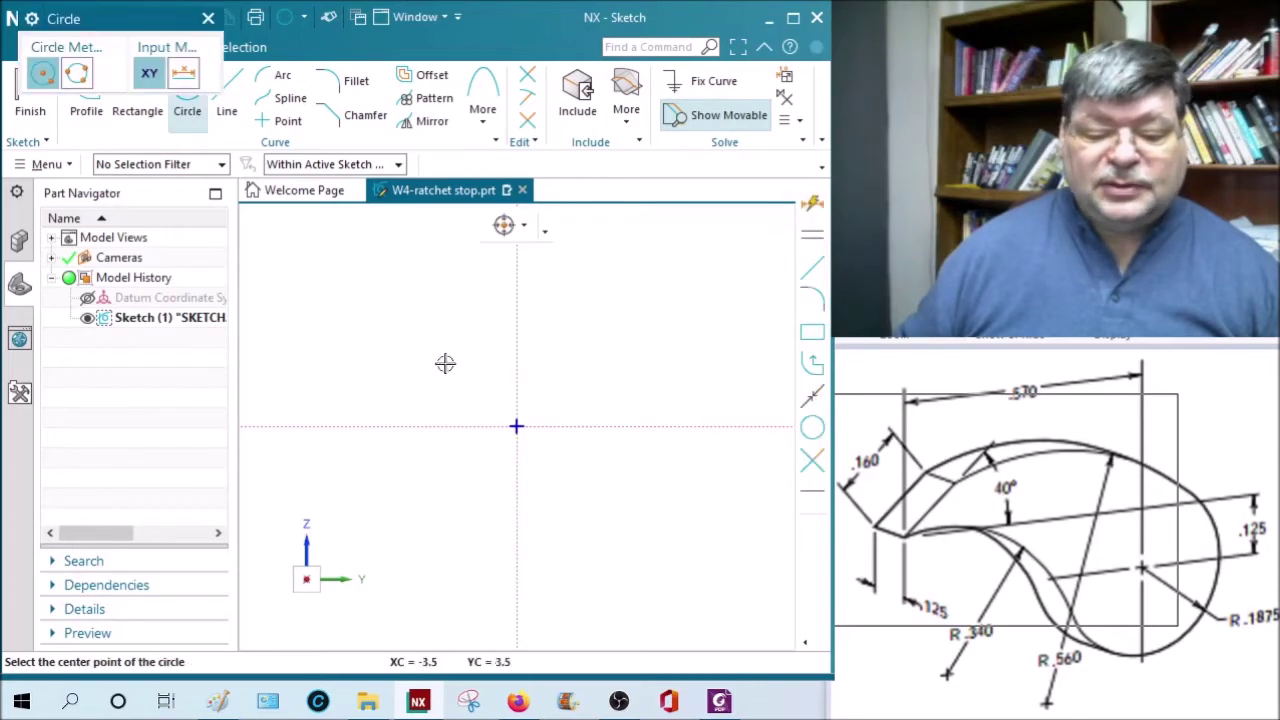
{"action": "left_click", "coordinate": [517, 426]}
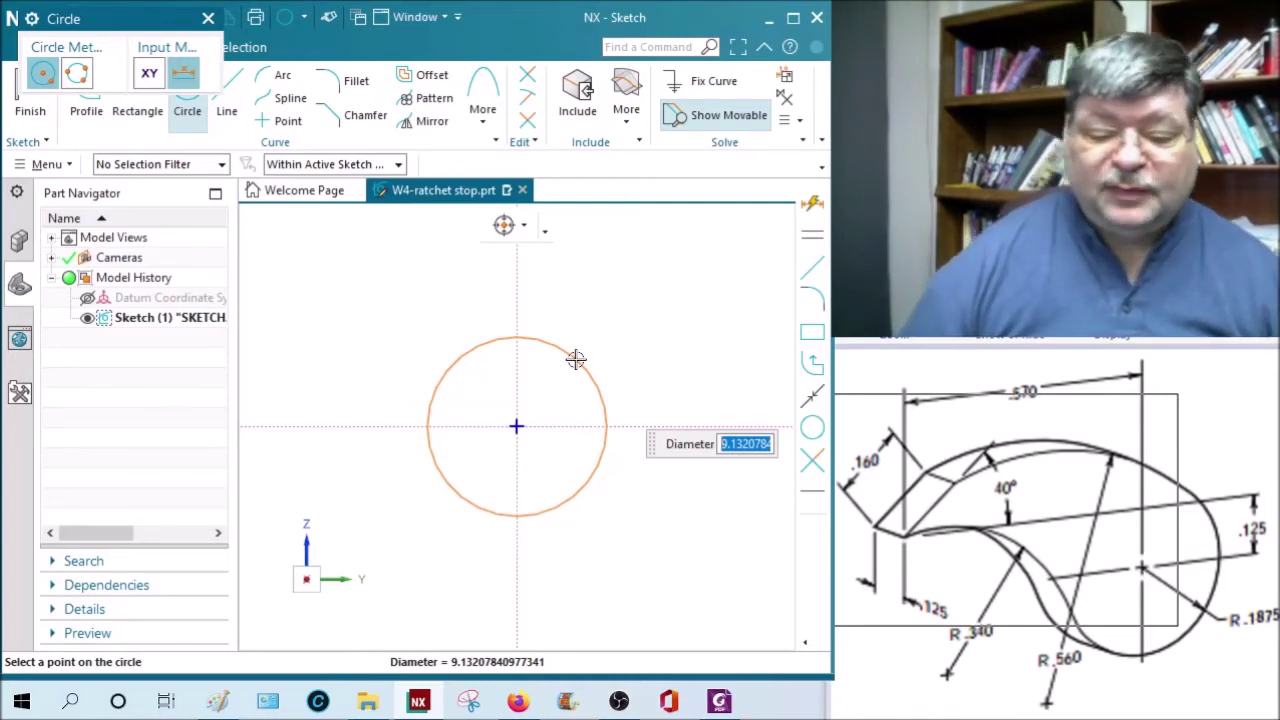
{"action": "key", "text": "BackSpace"}
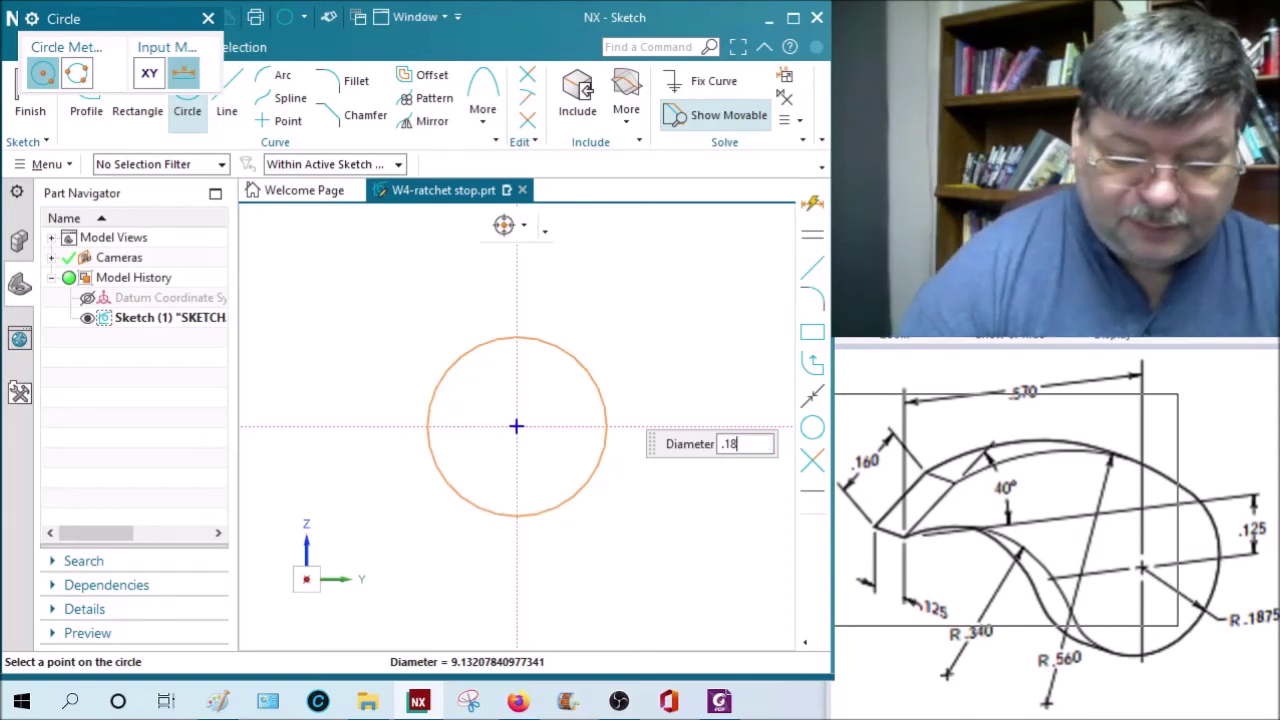
{"action": "type", "text": ".1875"}
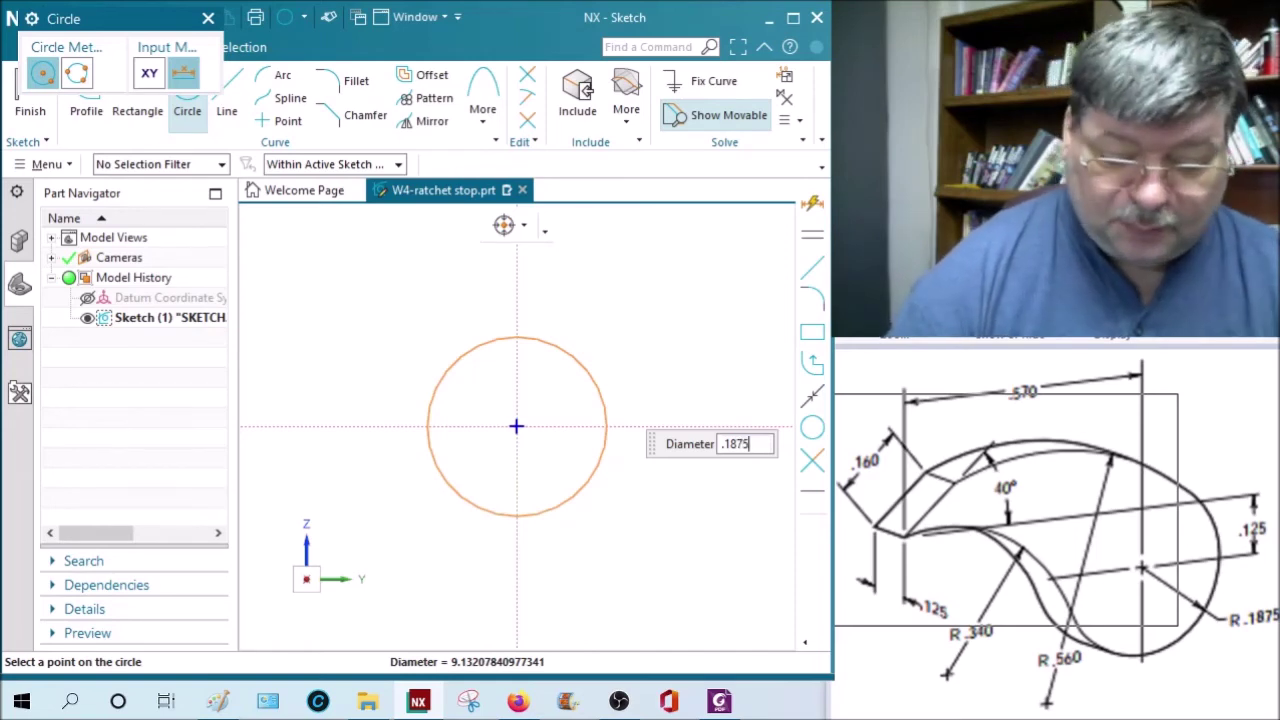
{"action": "type", "text": "*2"}
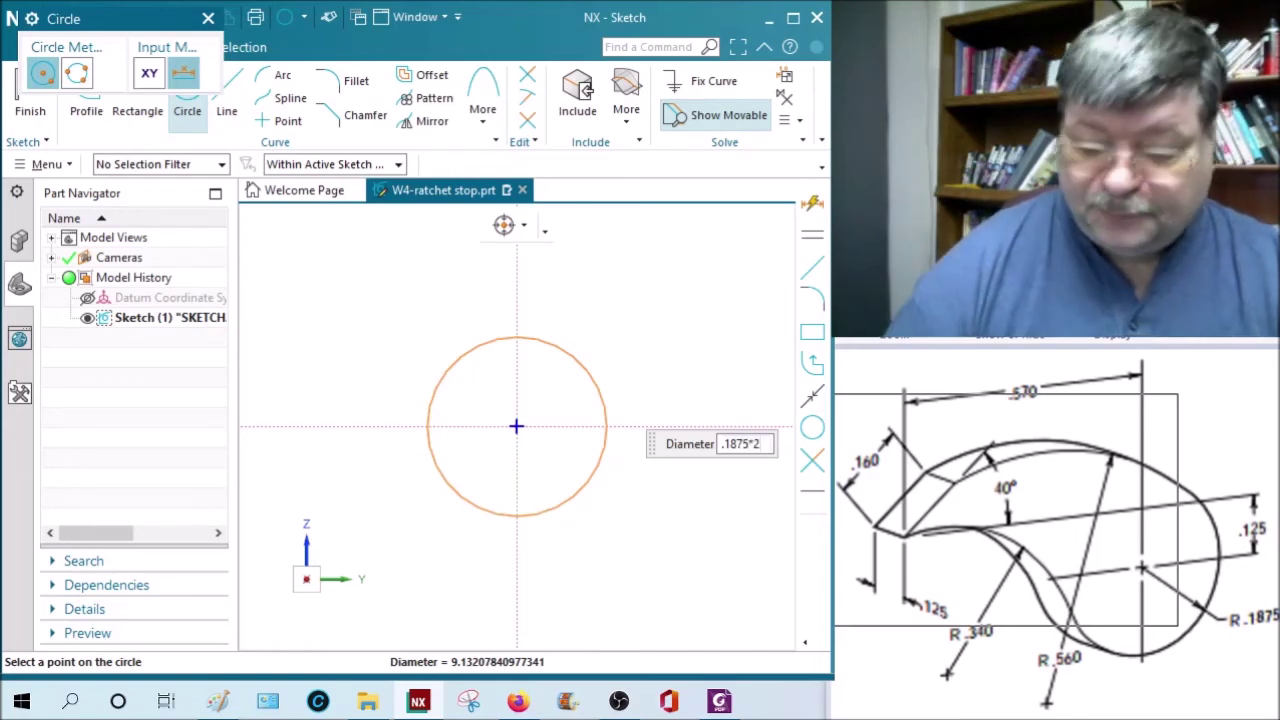
{"action": "key", "text": "Return"}
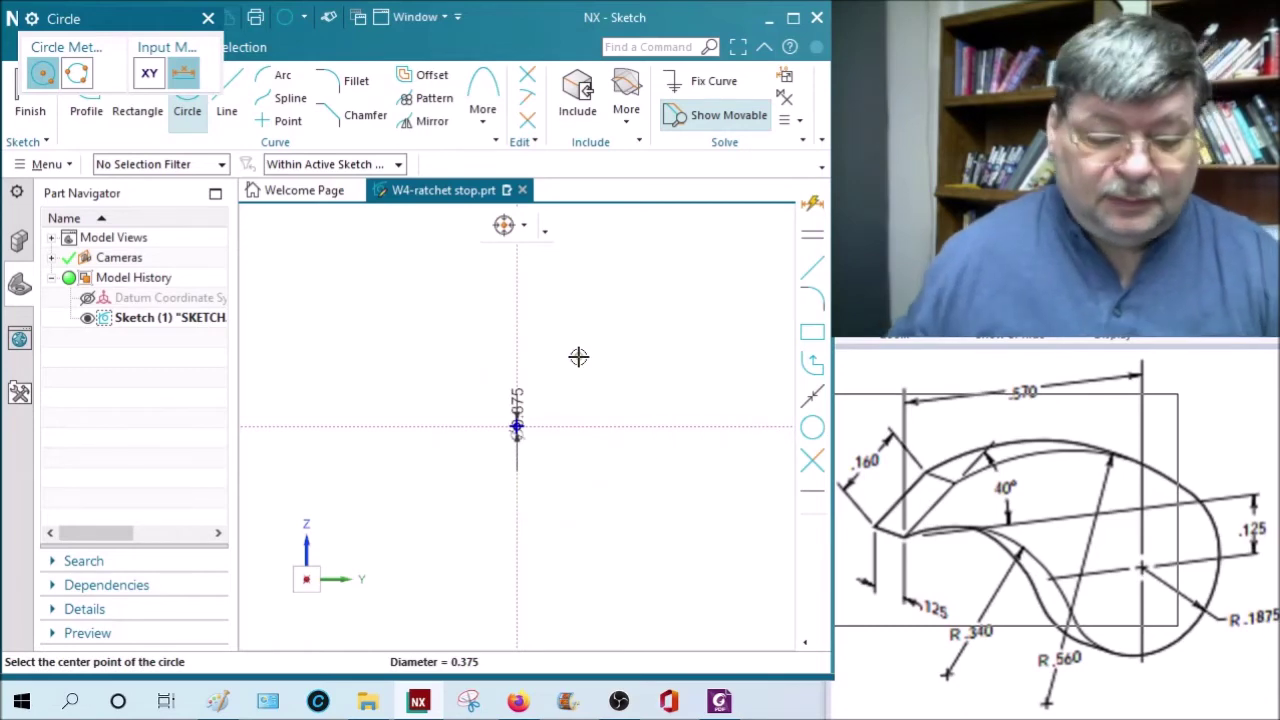
Exit Circle, move the diameter dimension up-left of the circle, and view its Properties.
{"action": "scroll", "coordinate": [526, 468], "scroll_direction": "up", "scroll_amount": 8}
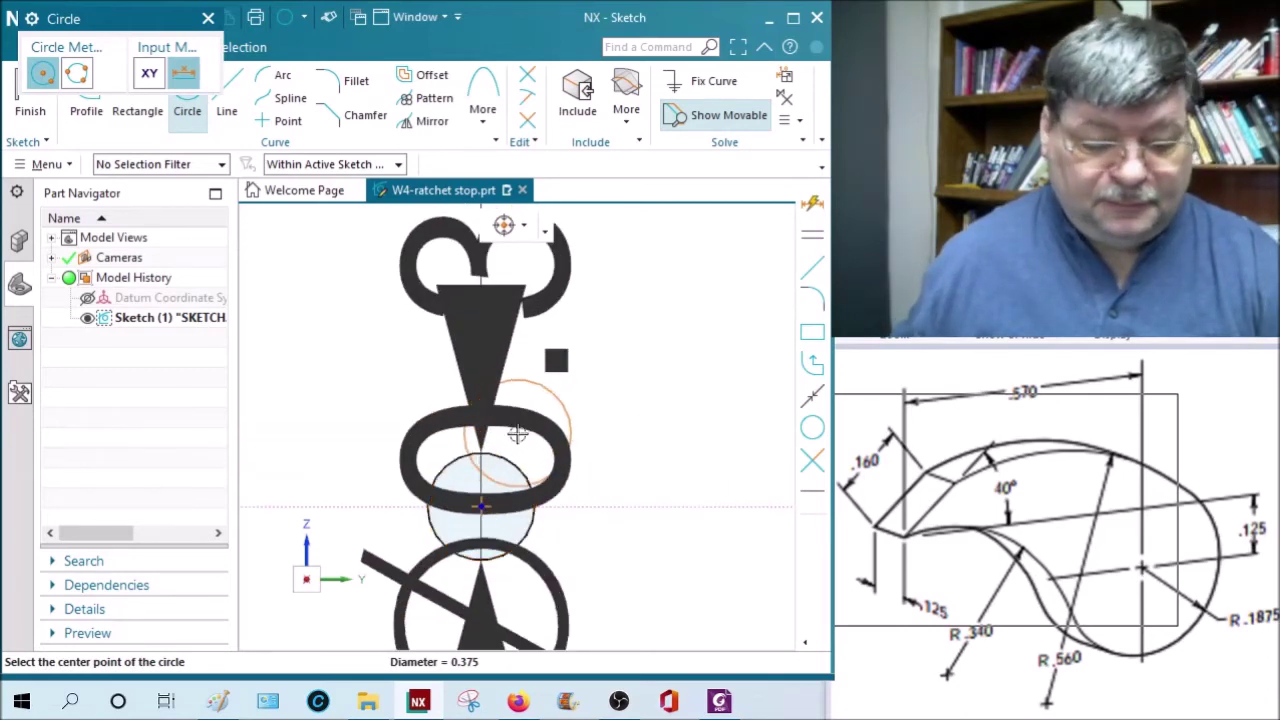
{"action": "key", "text": "Escape"}
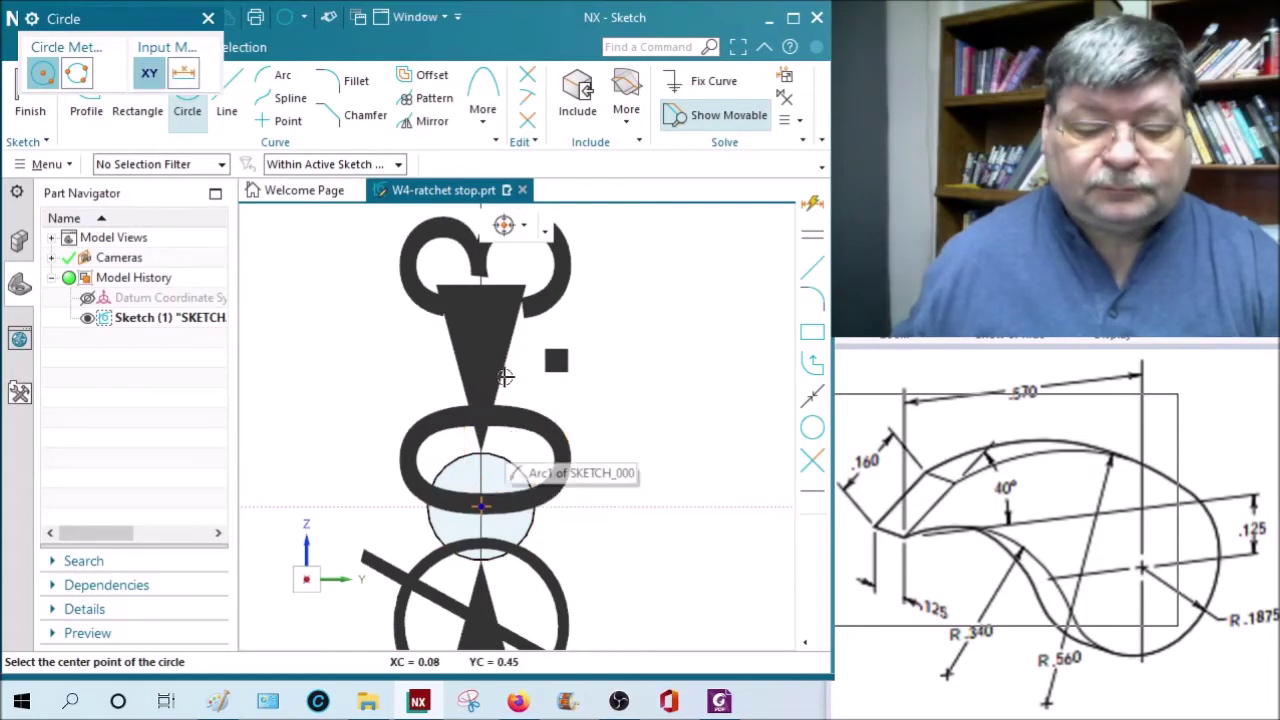
{"action": "key", "text": "Escape"}
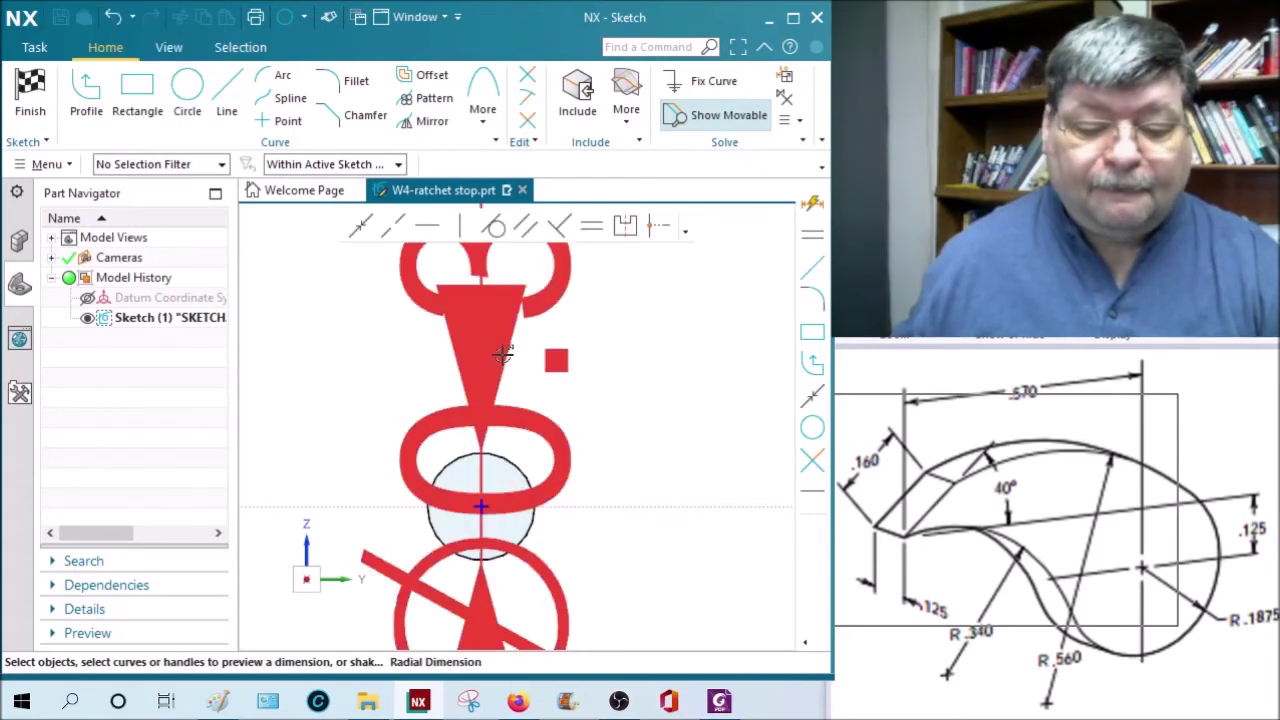
{"action": "left_click_drag", "start_coordinate": [723, 385], "coordinate": [597, 323]}
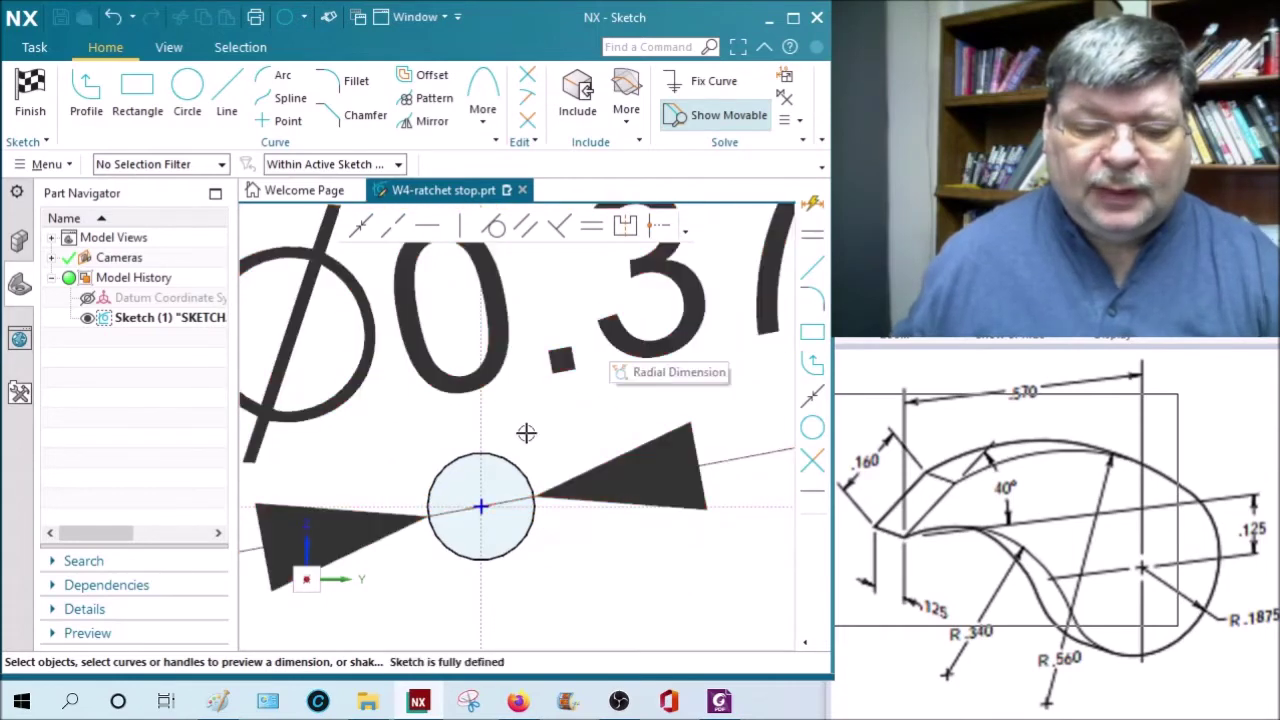
{"action": "right_click", "coordinate": [624, 336]}
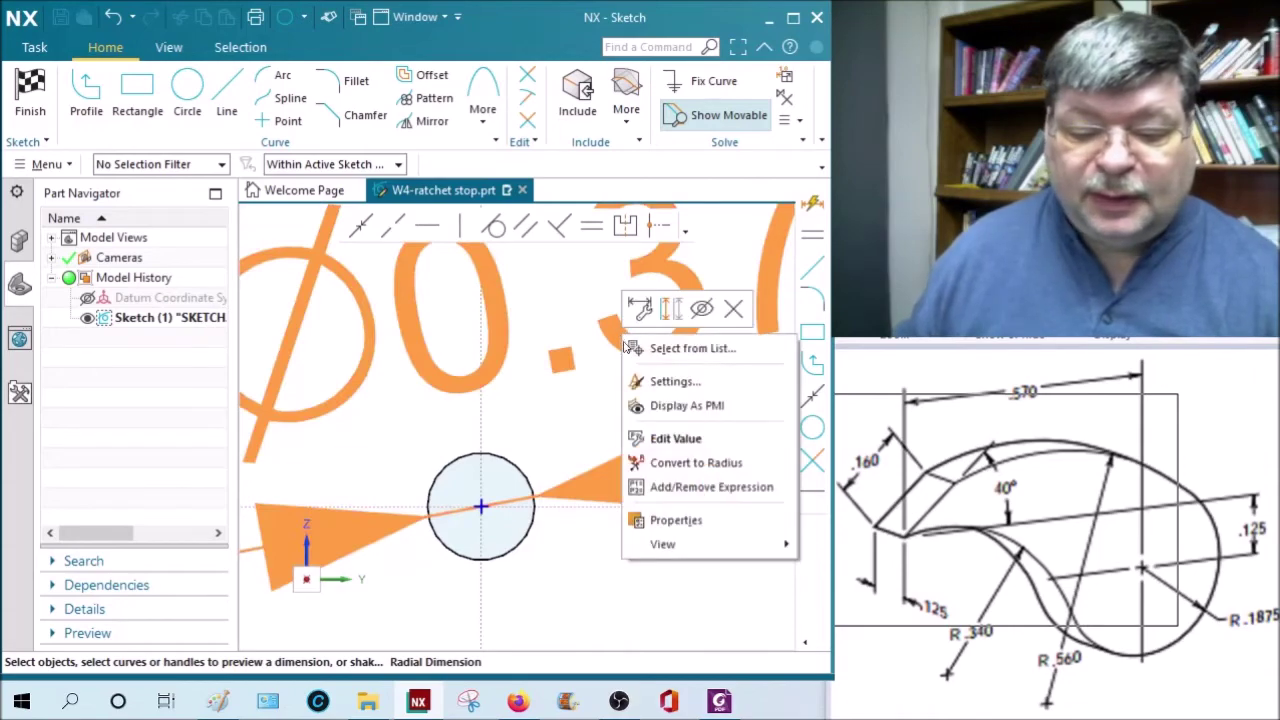
{"action": "left_click", "coordinate": [697, 521]}
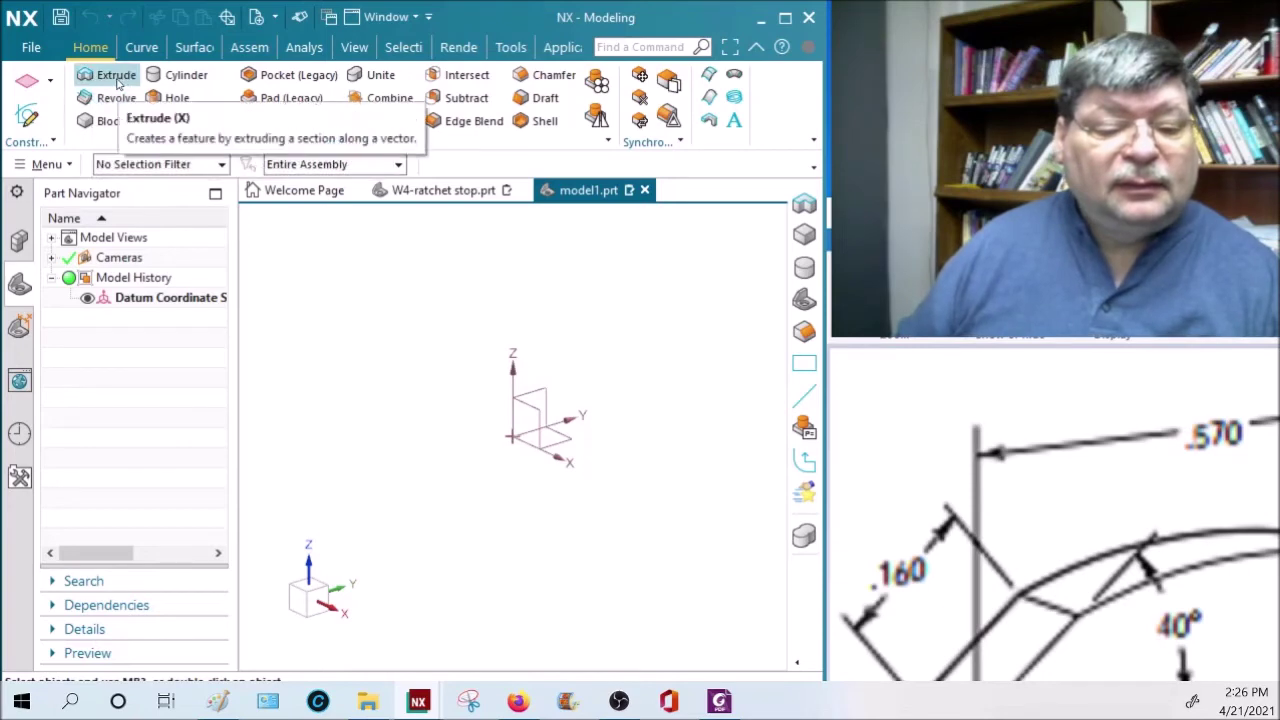
Sketch on the datum plane and draw a circle centred on the origin.
{"action": "left_click", "coordinate": [528, 410]}
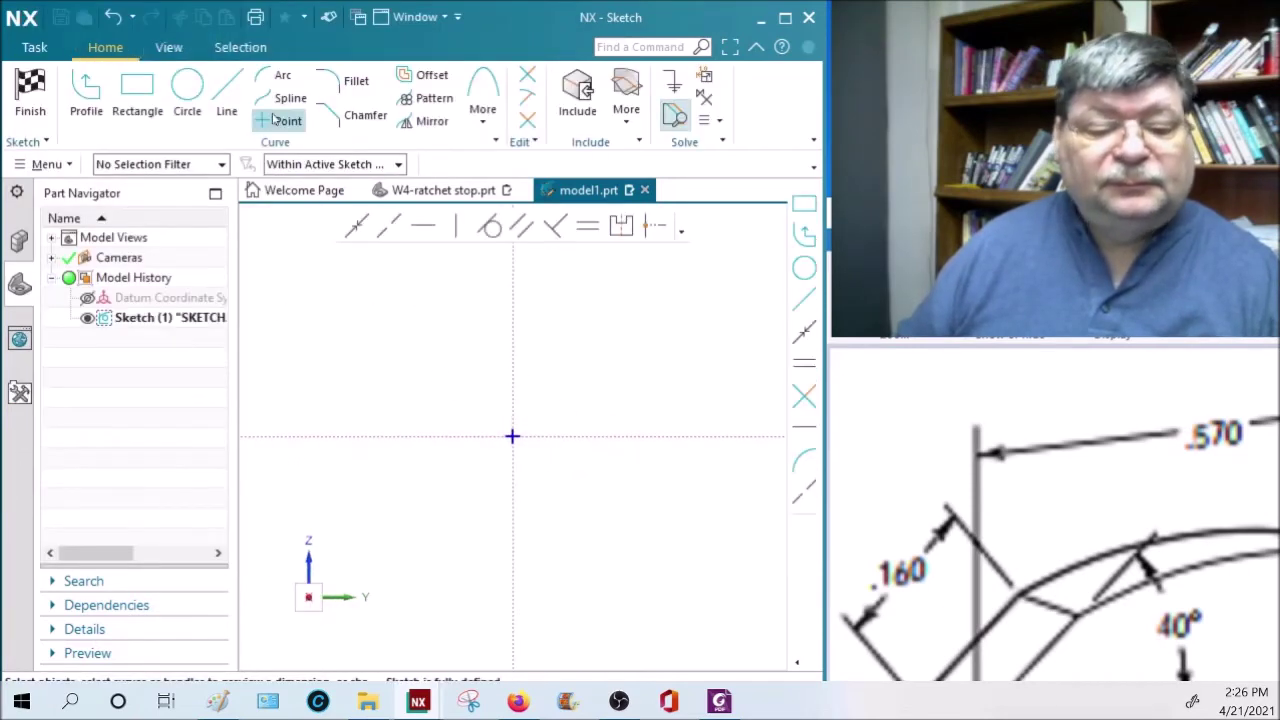
{"action": "scroll", "coordinate": [514, 443], "scroll_direction": "up", "scroll_amount": 2}
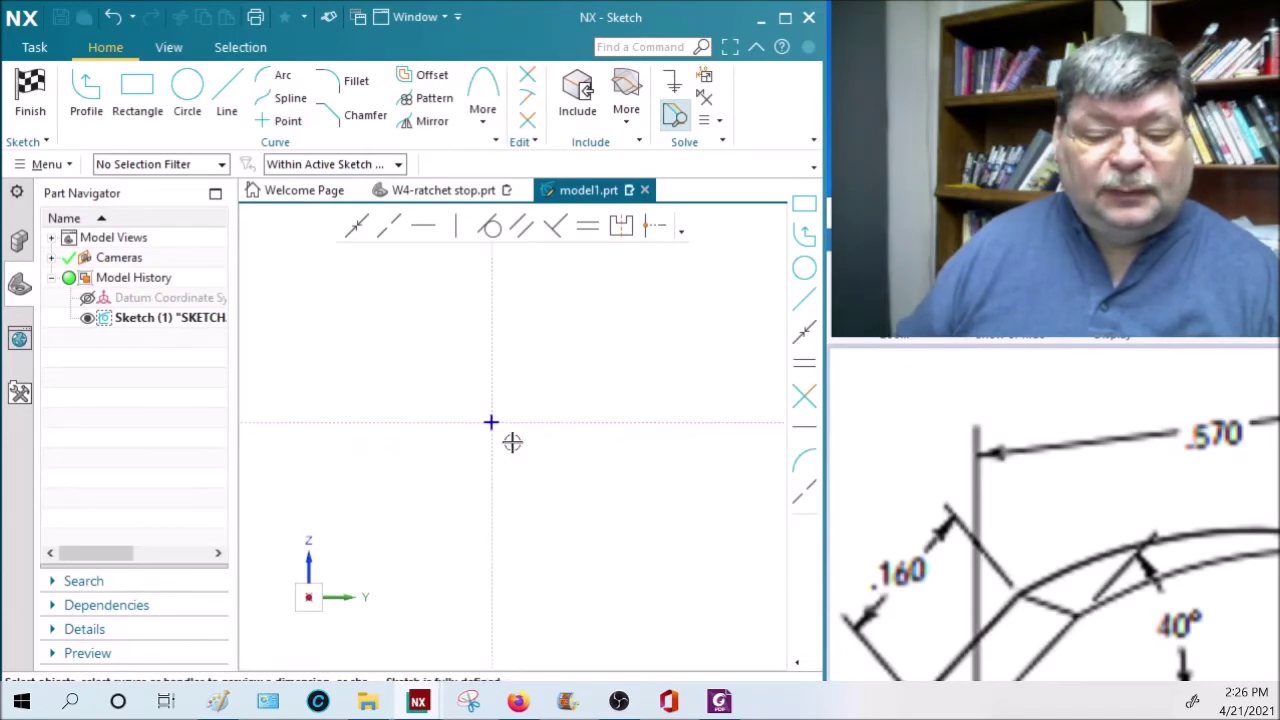
{"action": "left_click", "coordinate": [187, 88]}
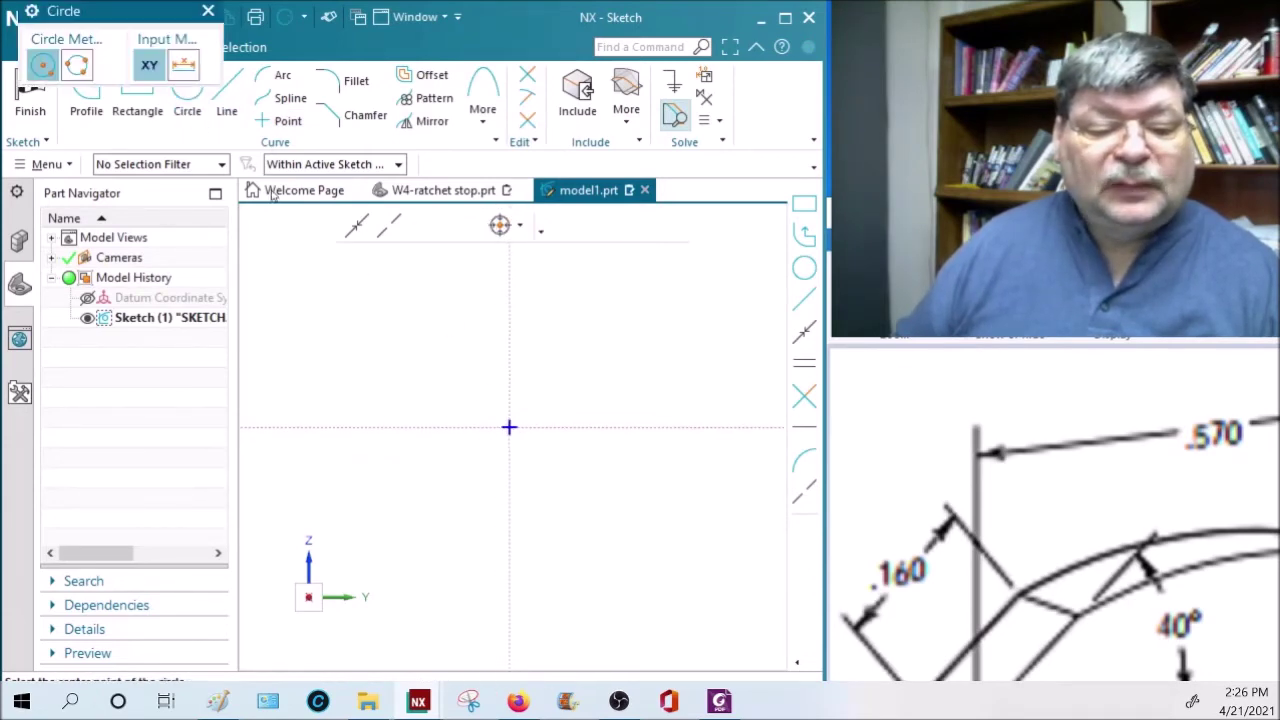
{"action": "left_click", "coordinate": [508, 427]}
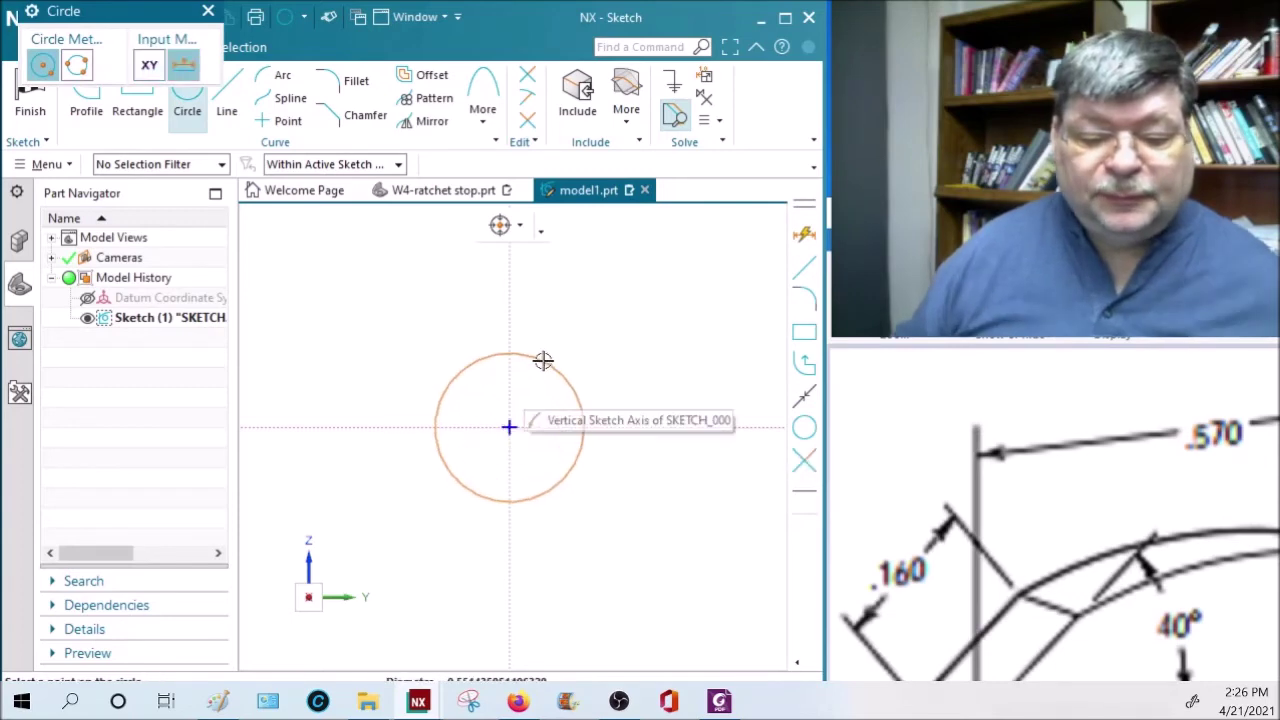
{"action": "mouse_move", "coordinate": [544, 360]}
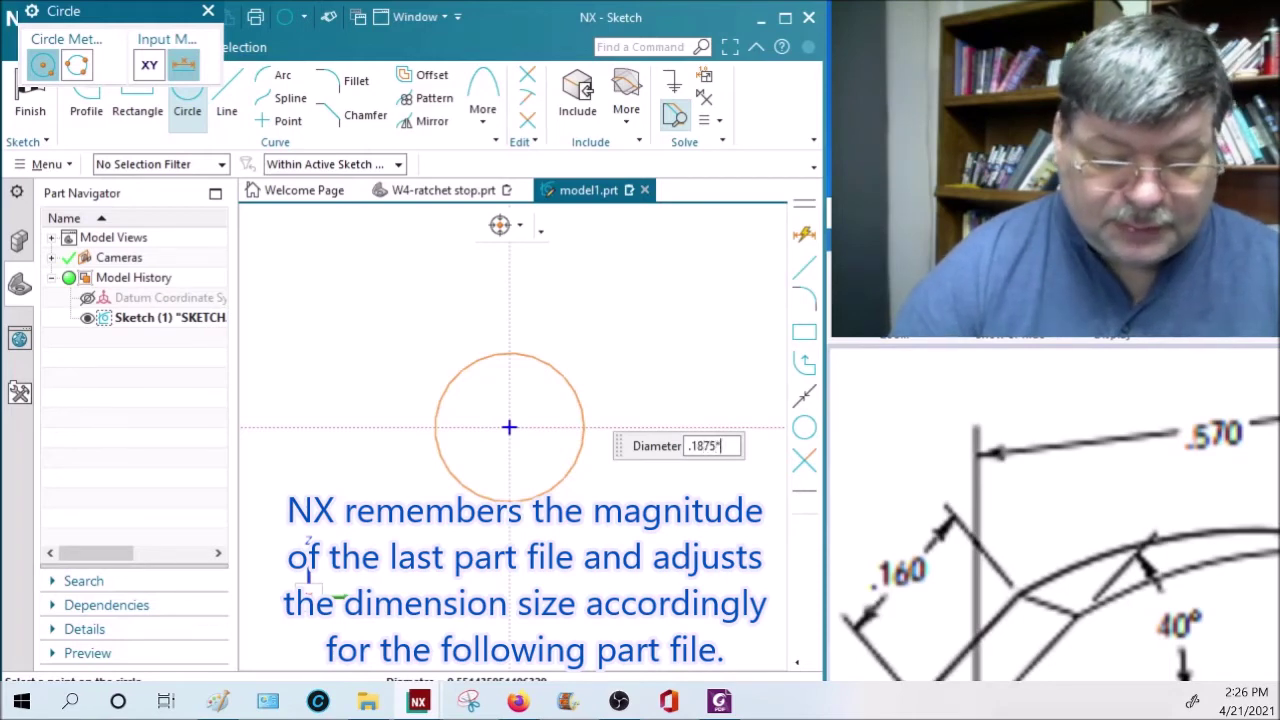
{"action": "key", "text": "Return"}
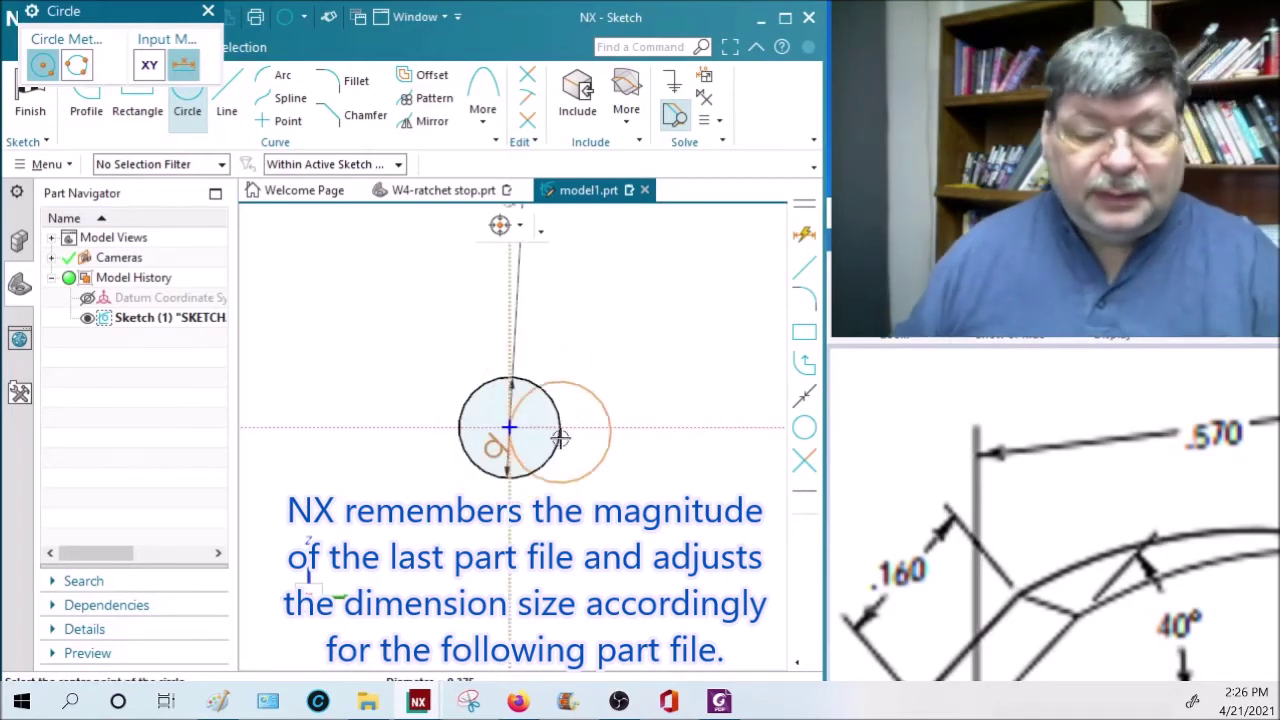
Place the circle's diameter dimension beside it and accept 0.375.
{"action": "scroll", "coordinate": [613, 386], "scroll_direction": "down", "scroll_amount": 2}
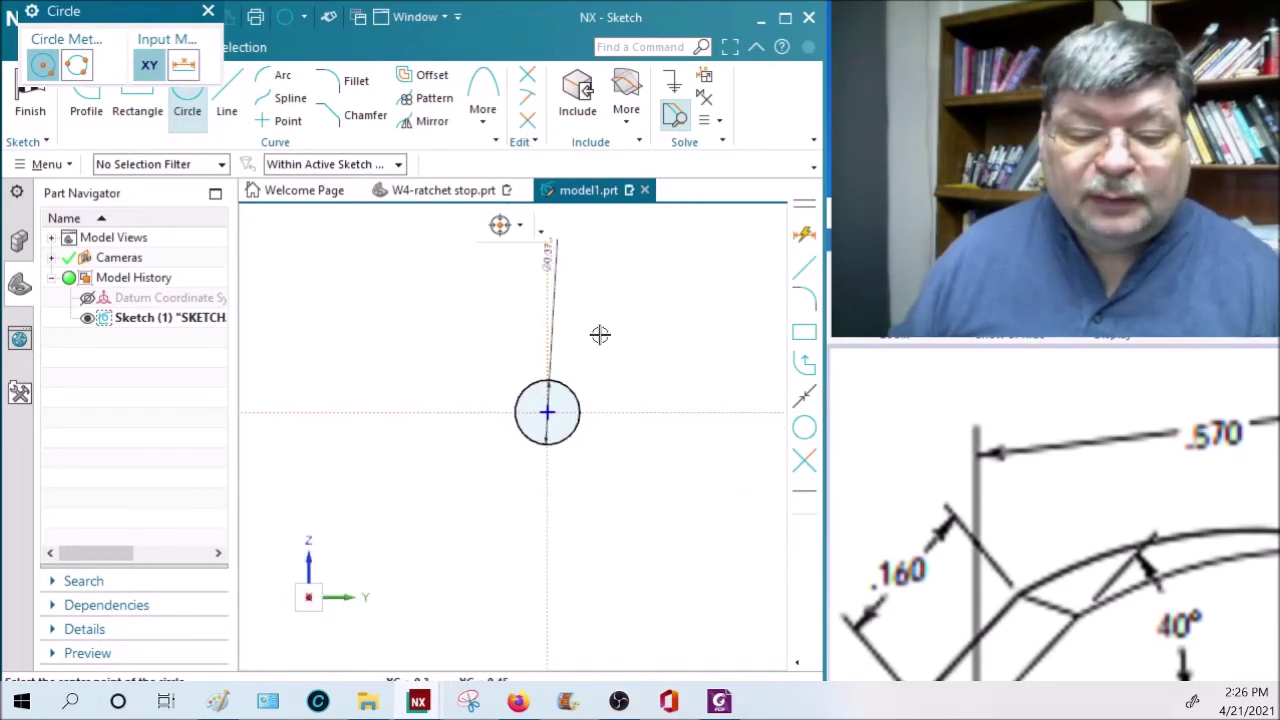
{"action": "key", "text": "Escape"}
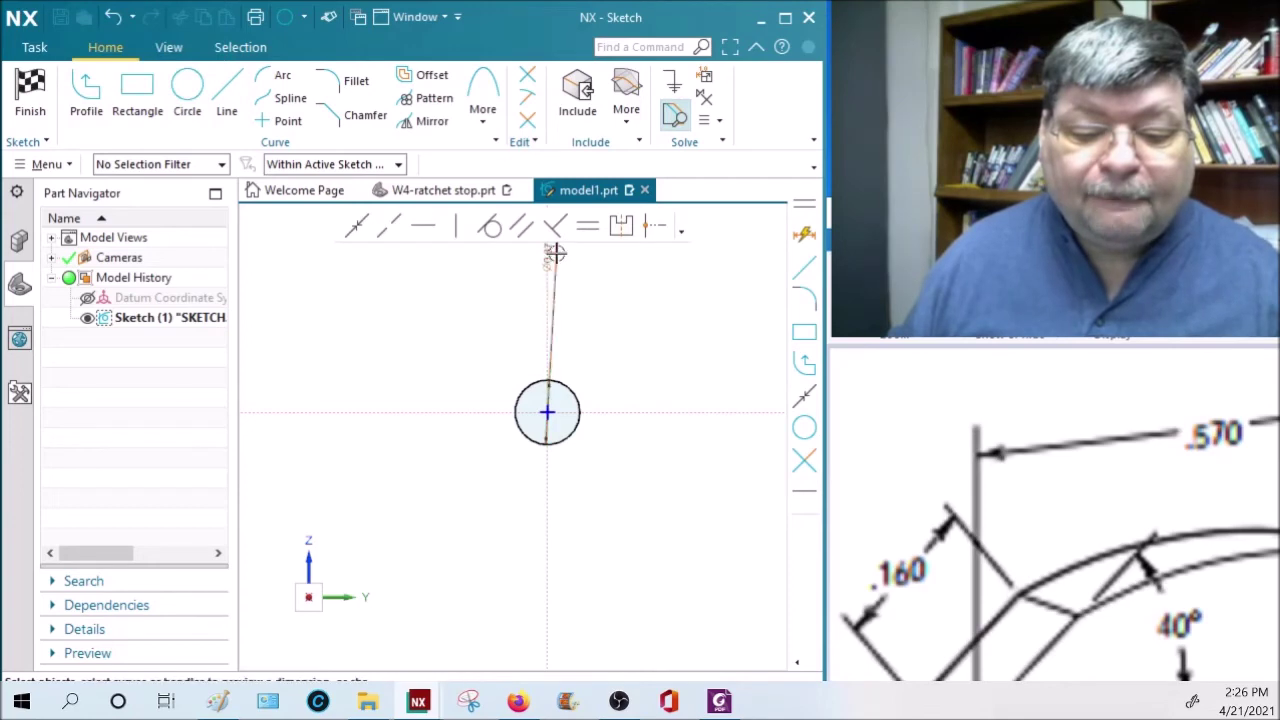
{"action": "left_click", "coordinate": [556, 254]}
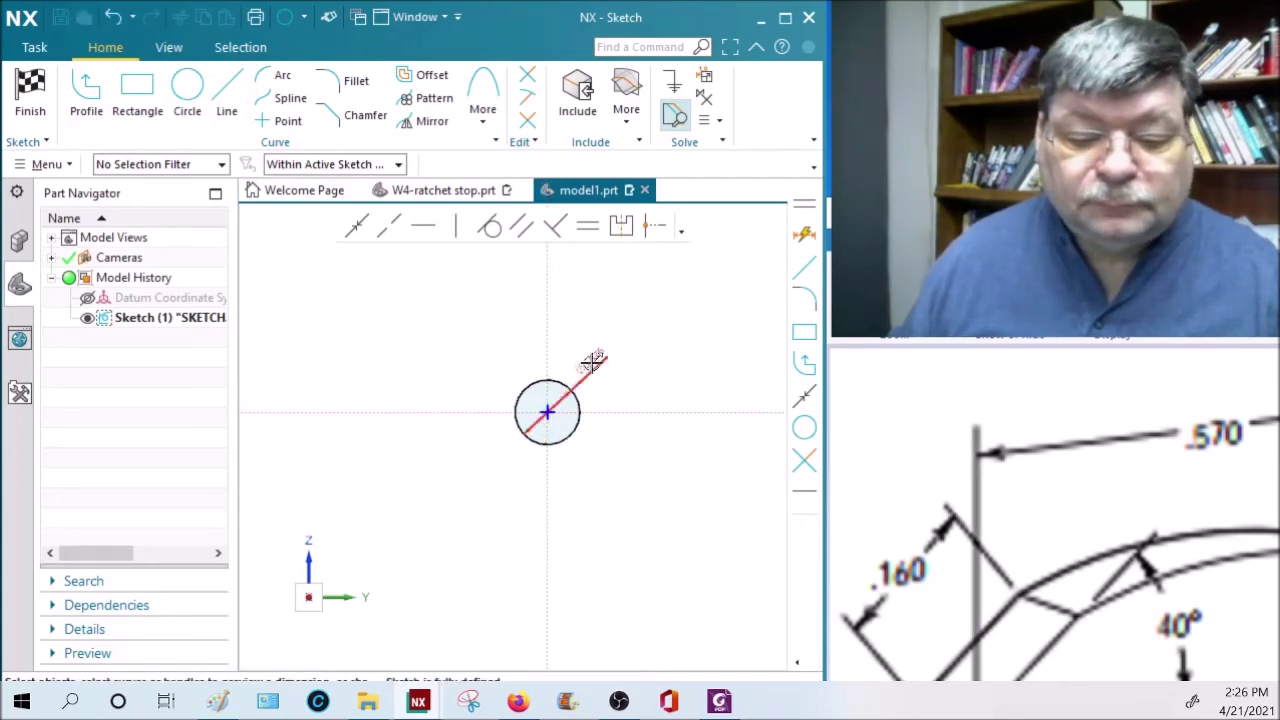
{"action": "left_click", "coordinate": [595, 362]}
{"action": "key", "text": "Return"}
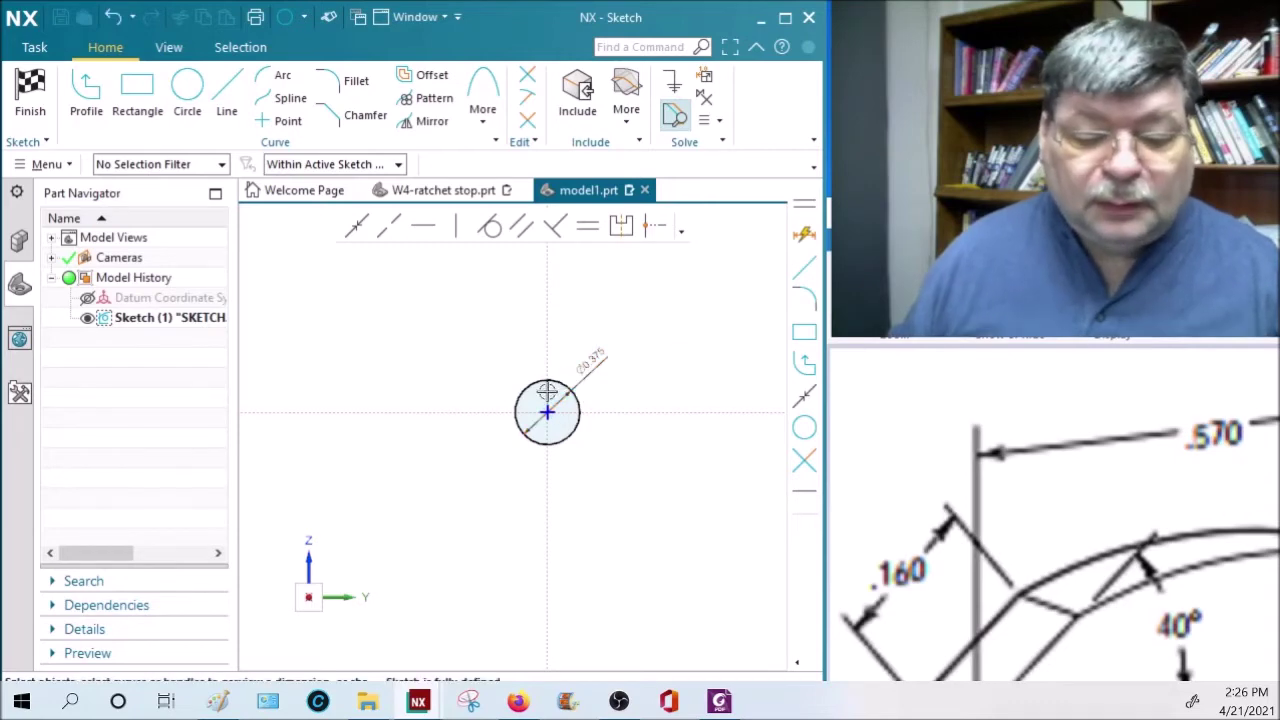
{"action": "scroll", "coordinate": [540, 380], "scroll_direction": "up", "scroll_amount": 6}
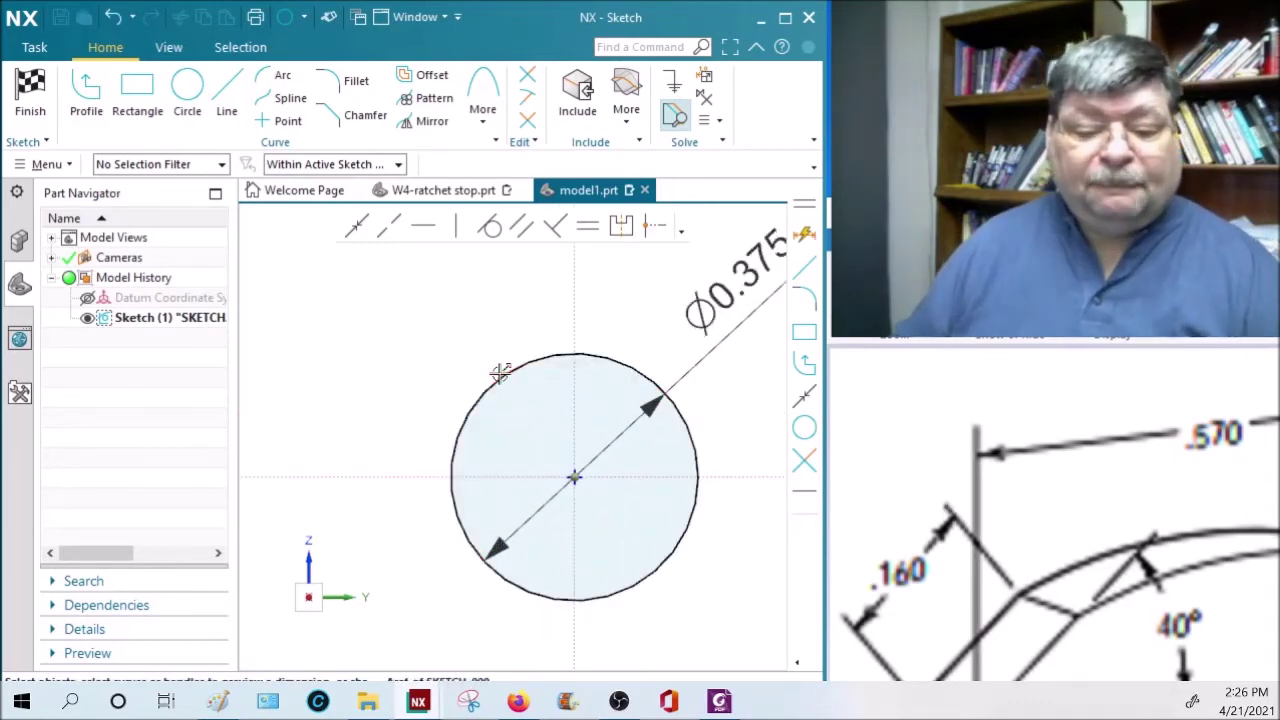
Draw a 0.16-long angled line up-left of the circle.
{"action": "left_click", "coordinate": [229, 91]}
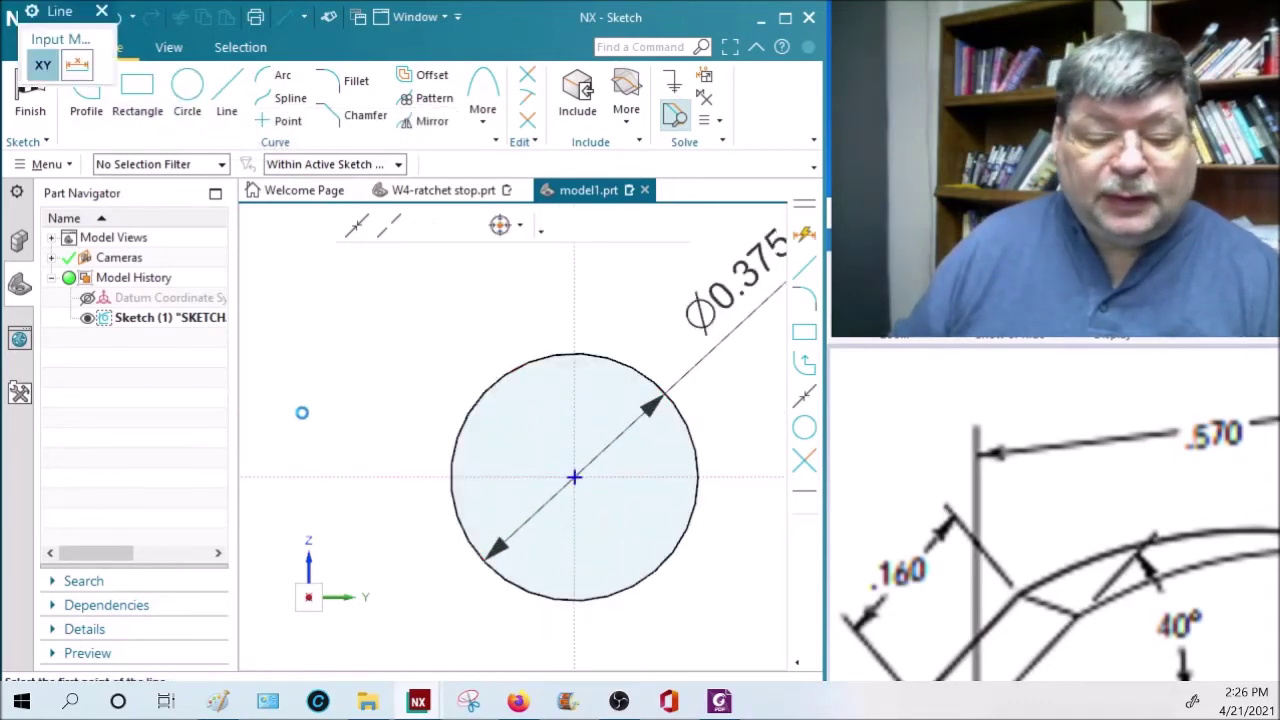
{"action": "left_click", "coordinate": [302, 300]}
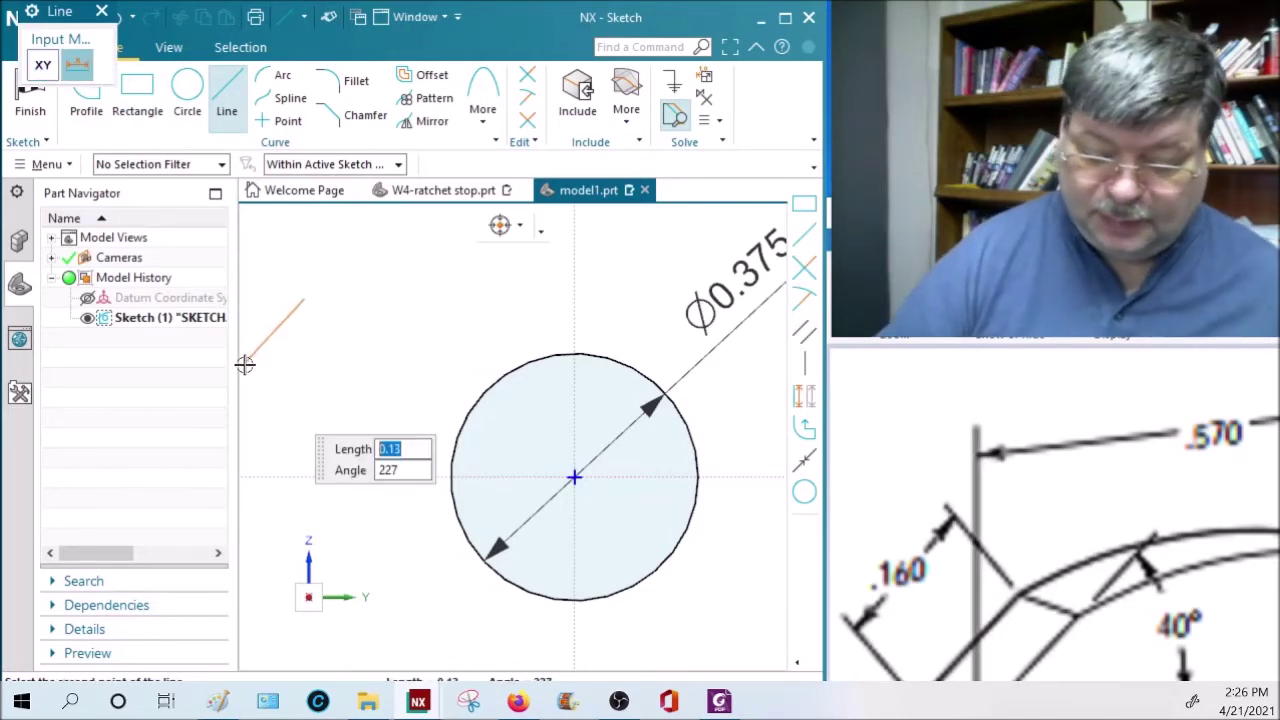
{"action": "type", "text": ".16"}
{"action": "key", "text": "Tab"}
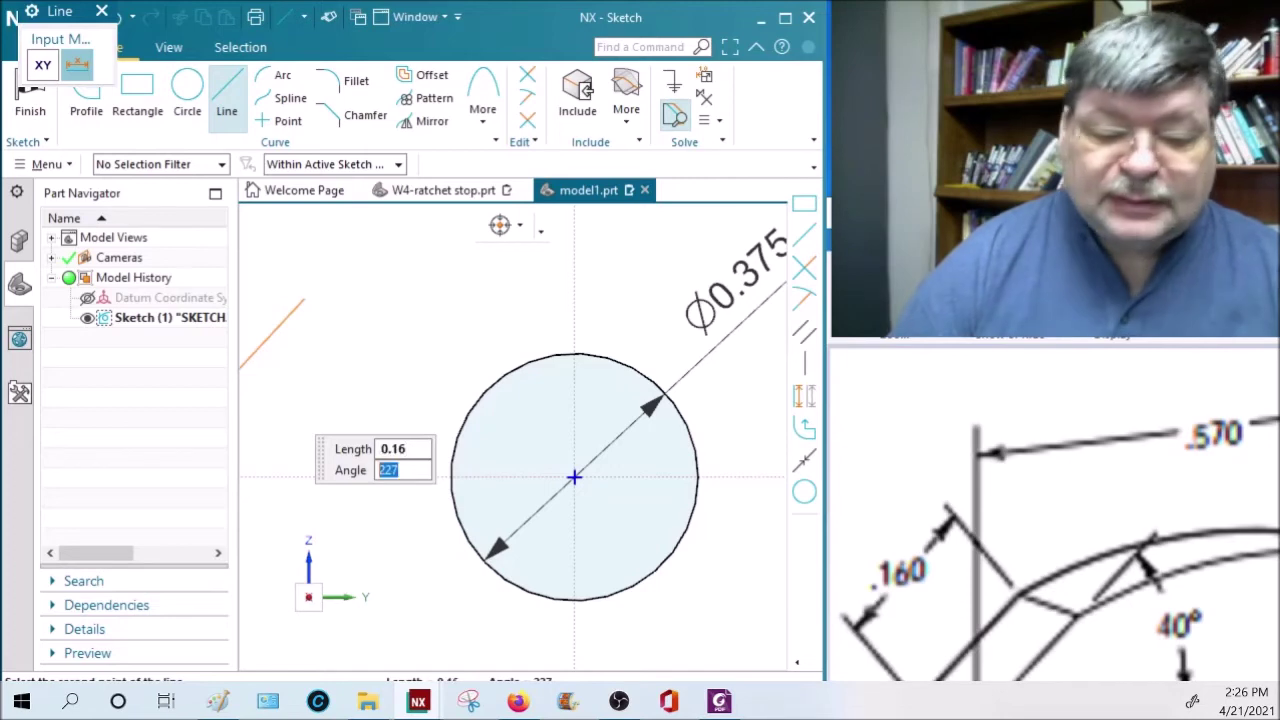
{"action": "key", "text": "Return"}
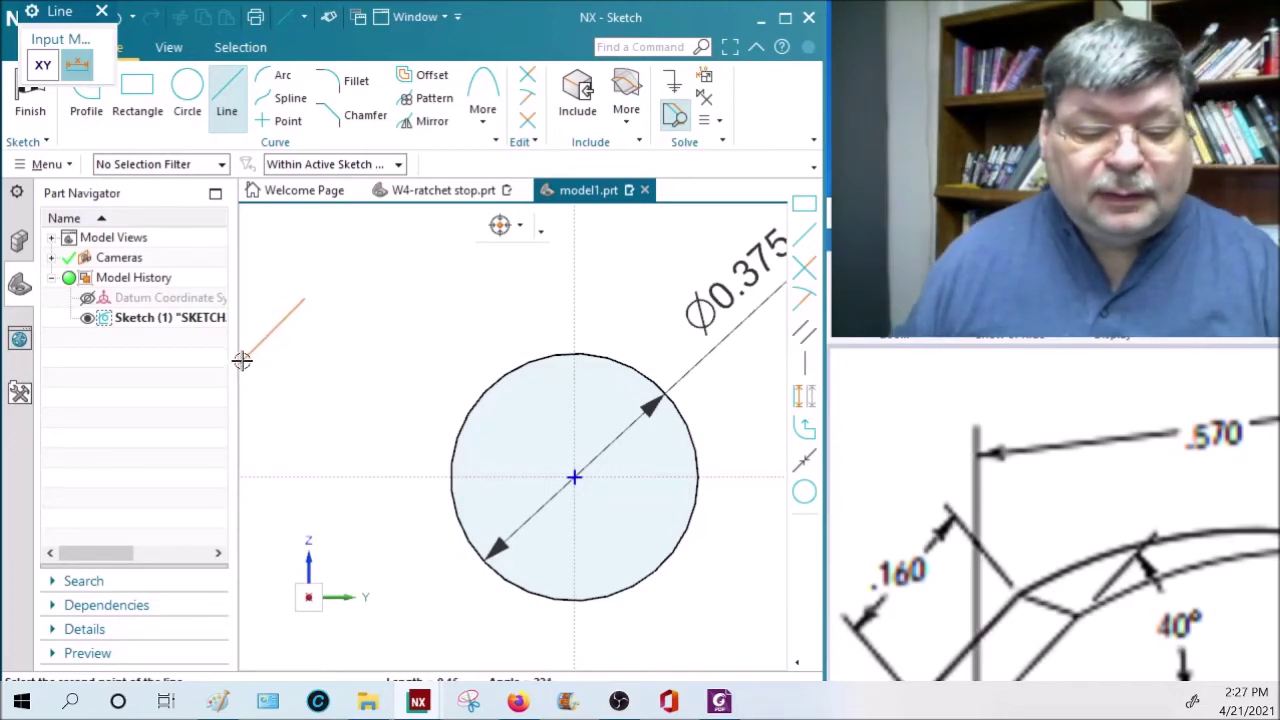
{"action": "left_click", "coordinate": [261, 343]}
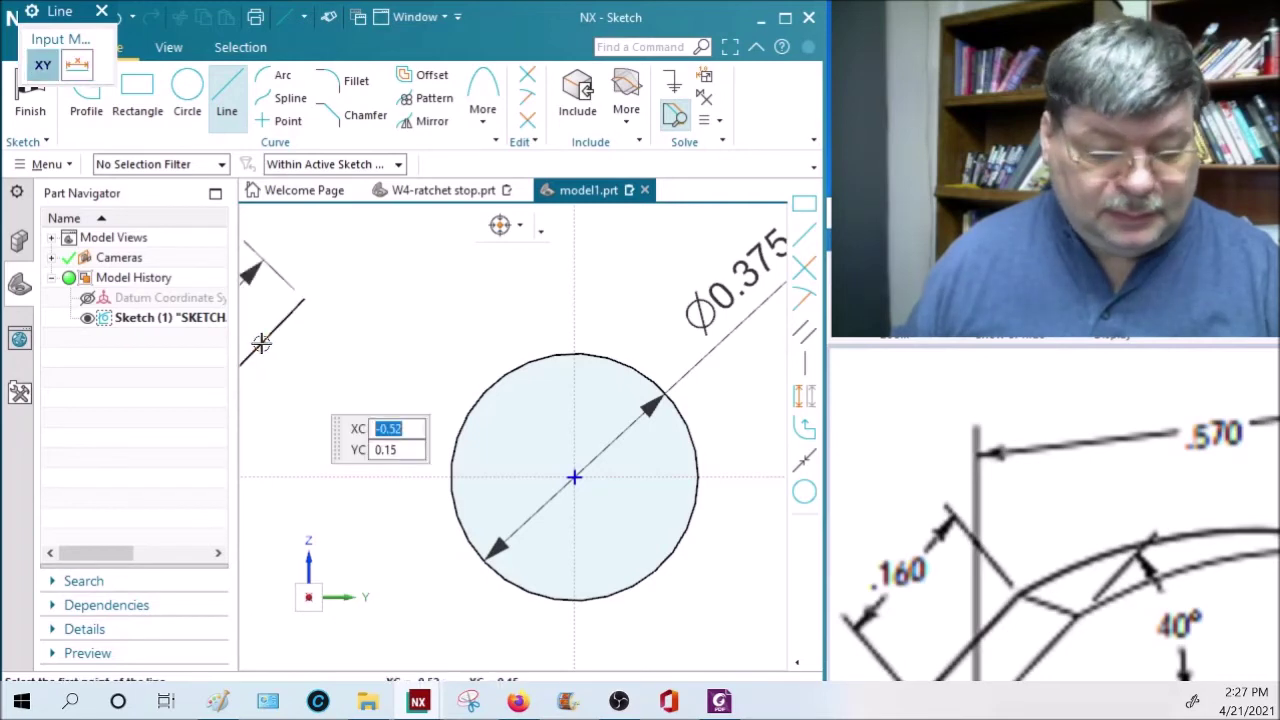
{"action": "key", "text": "Escape"}
Pan and zoom so the 0.16 line and Ø0.375 circle fit in view.
{"action": "mouse_move", "coordinate": [317, 397]}
{"action": "middle_mouse_down", "text": "shift"}
{"action": "mouse_move", "coordinate": [626, 503]}
{"action": "mouse_move", "coordinate": [490, 535]}
{"action": "middle_mouse_up", "text": "shift"}
{"action": "scroll", "coordinate": [484, 521], "scroll_direction": "down", "scroll_amount": 2}
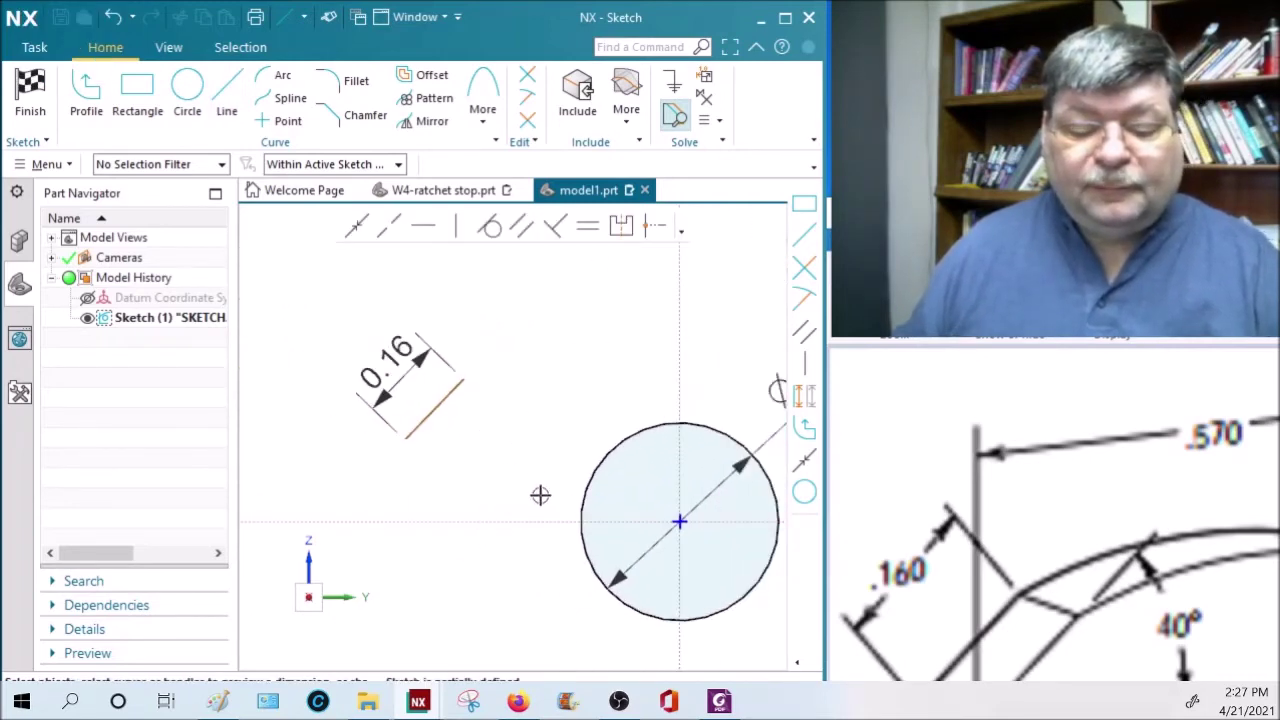
{"action": "middle_click_drag", "start_coordinate": [540, 494], "coordinate": [504, 488], "text": "shift"}
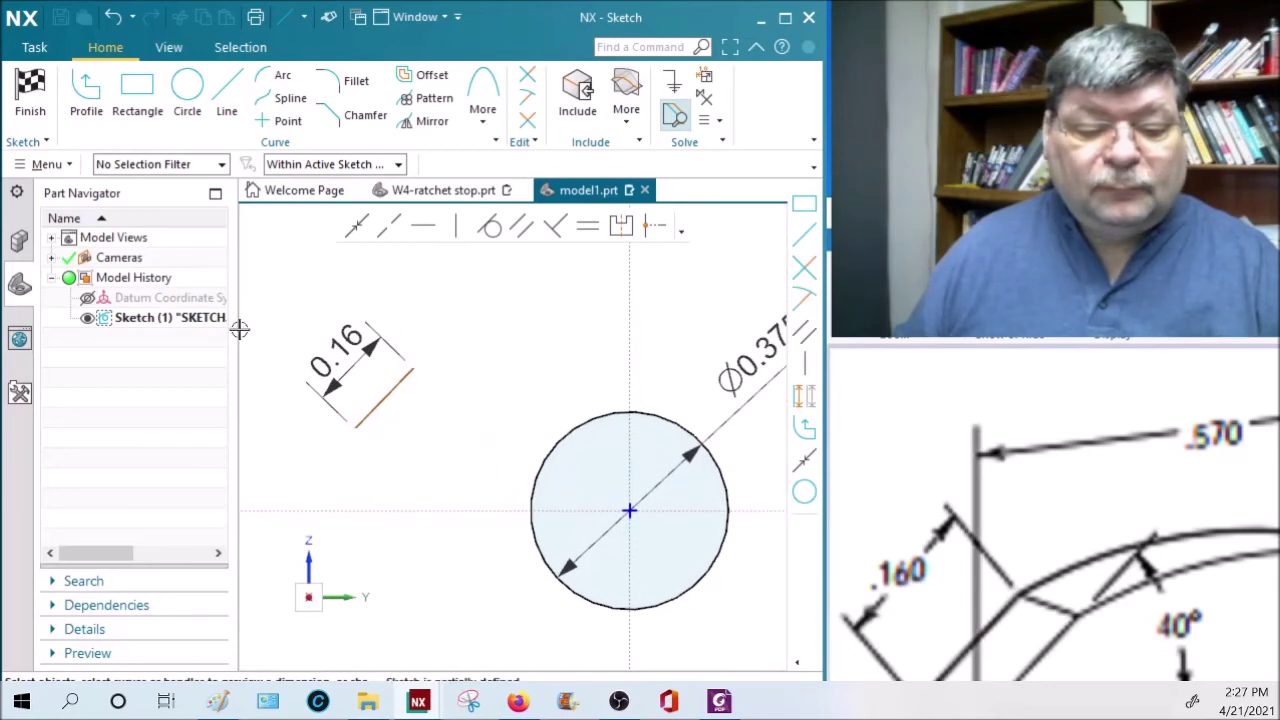
{"action": "left_click_drag", "start_coordinate": [236, 325], "coordinate": [206, 325]}
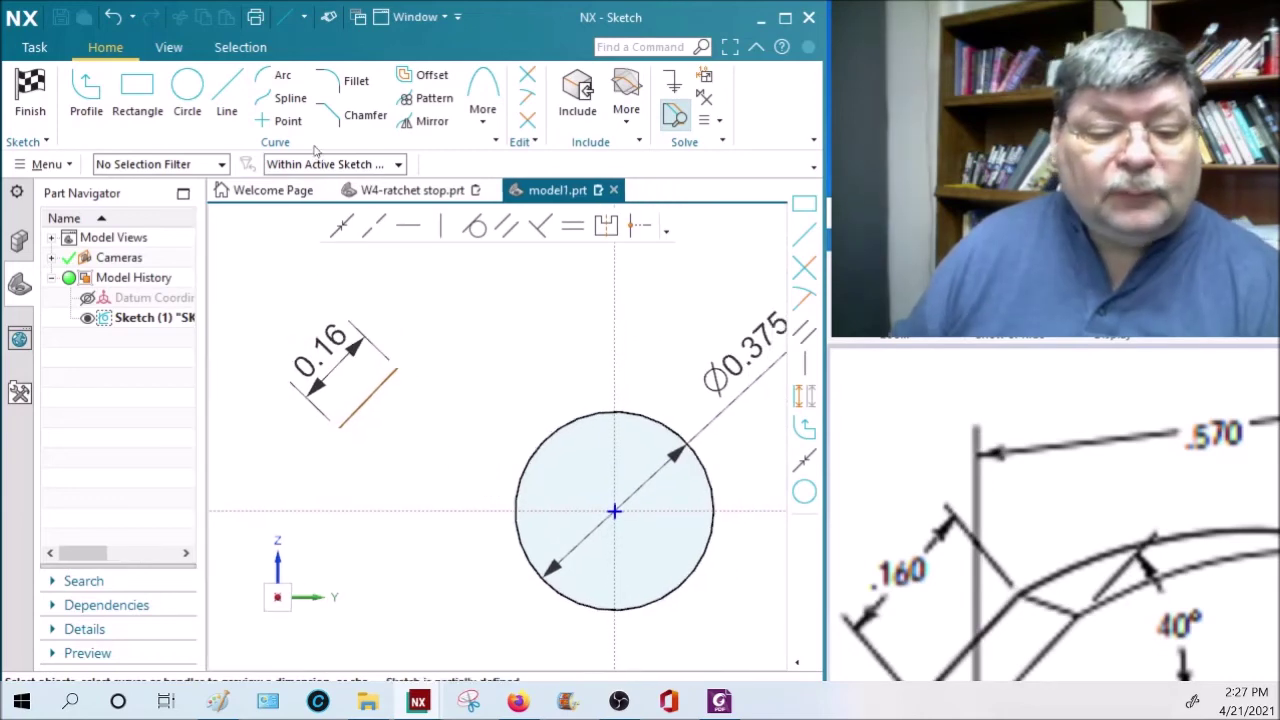
Draw an arc from the line's upper end over the top to the circle, snapping Point on Curve.
{"action": "left_click", "coordinate": [260, 76]}
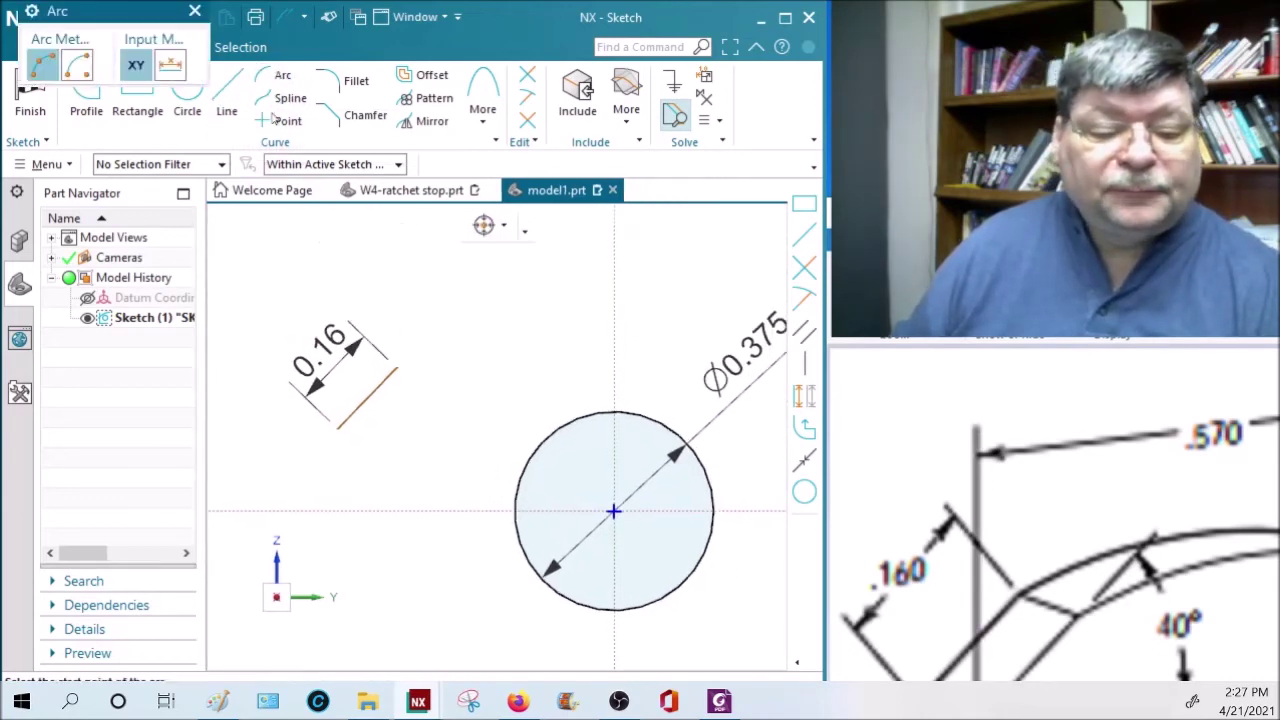
{"action": "left_click", "coordinate": [398, 368]}
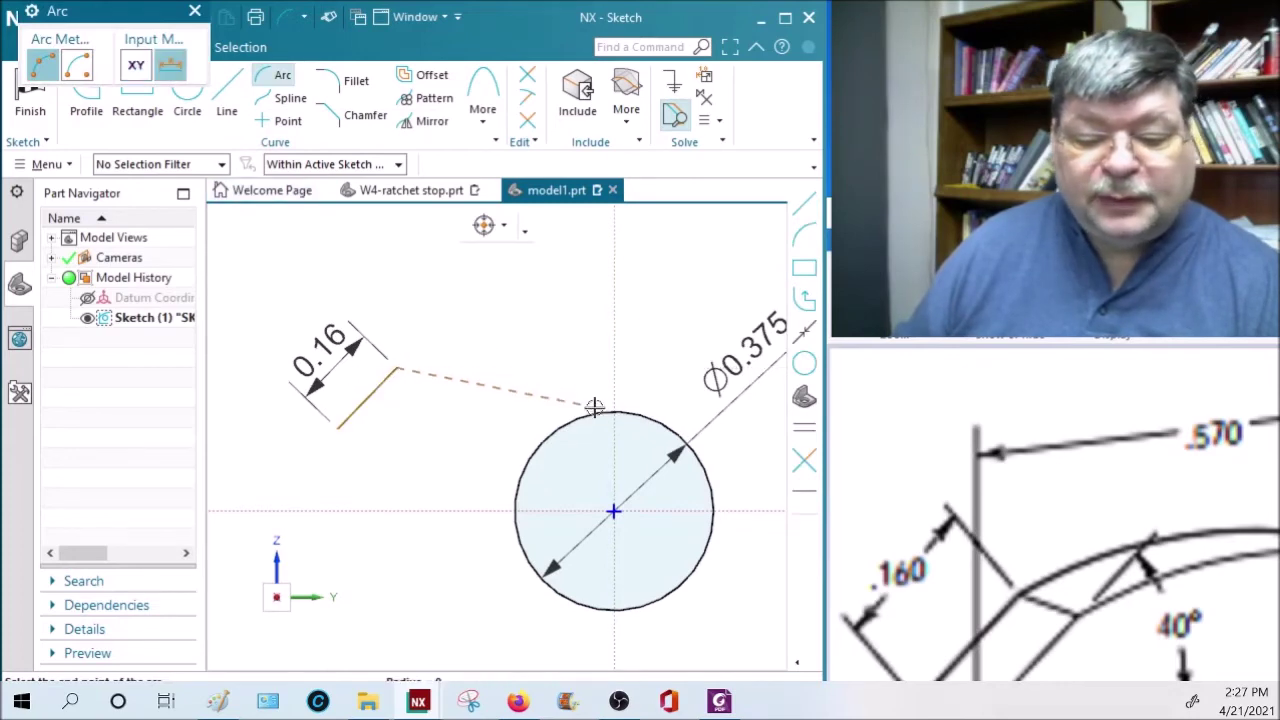
{"action": "left_click", "coordinate": [524, 231]}
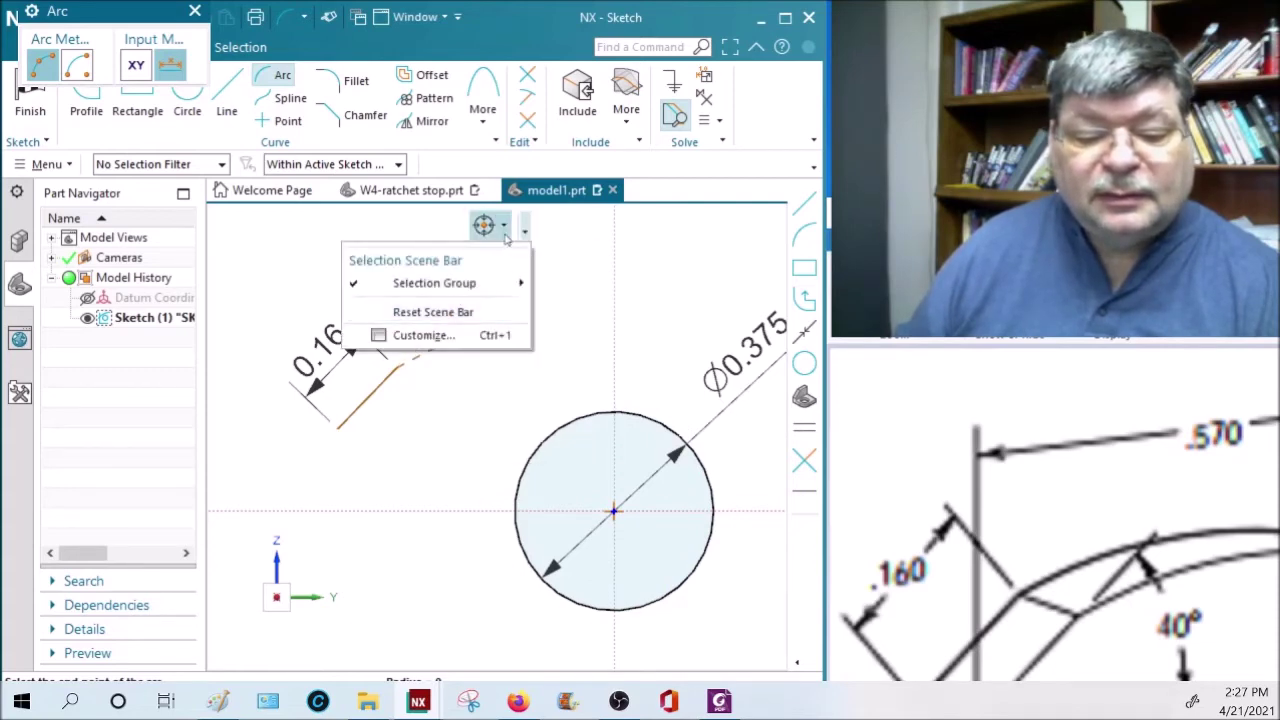
{"action": "left_click", "coordinate": [505, 228]}
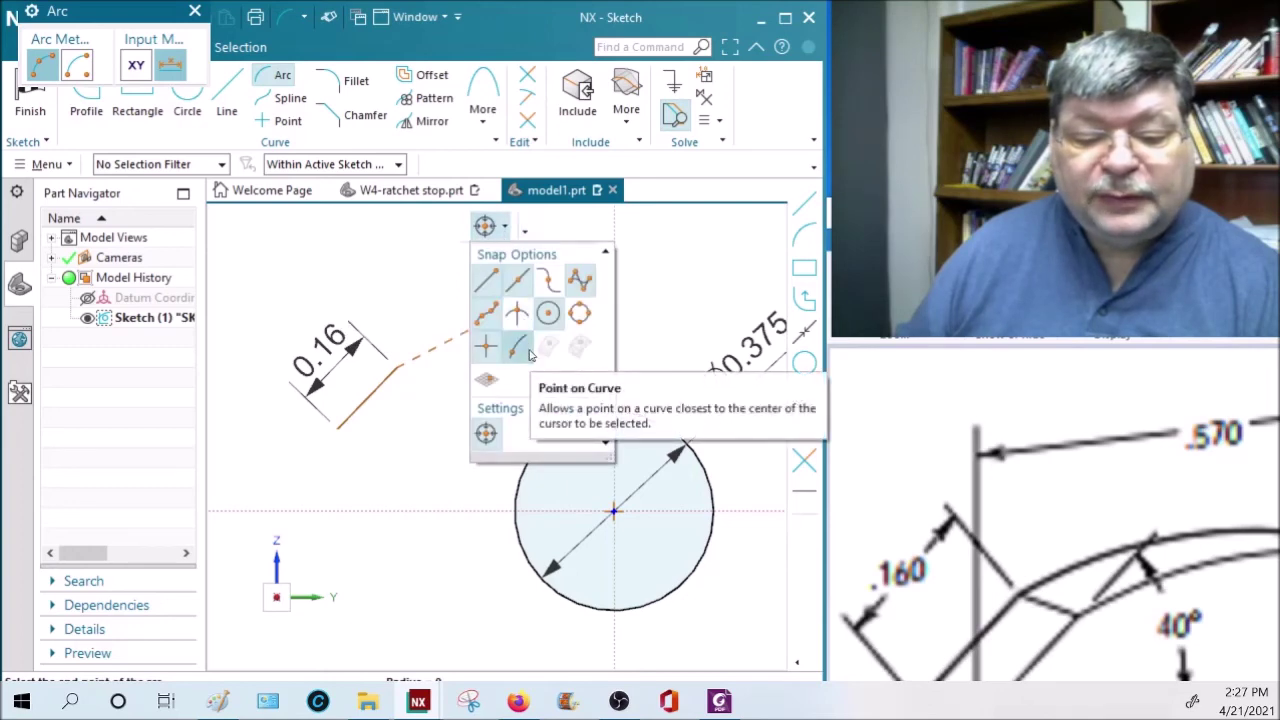
{"action": "left_click", "coordinate": [701, 460]}
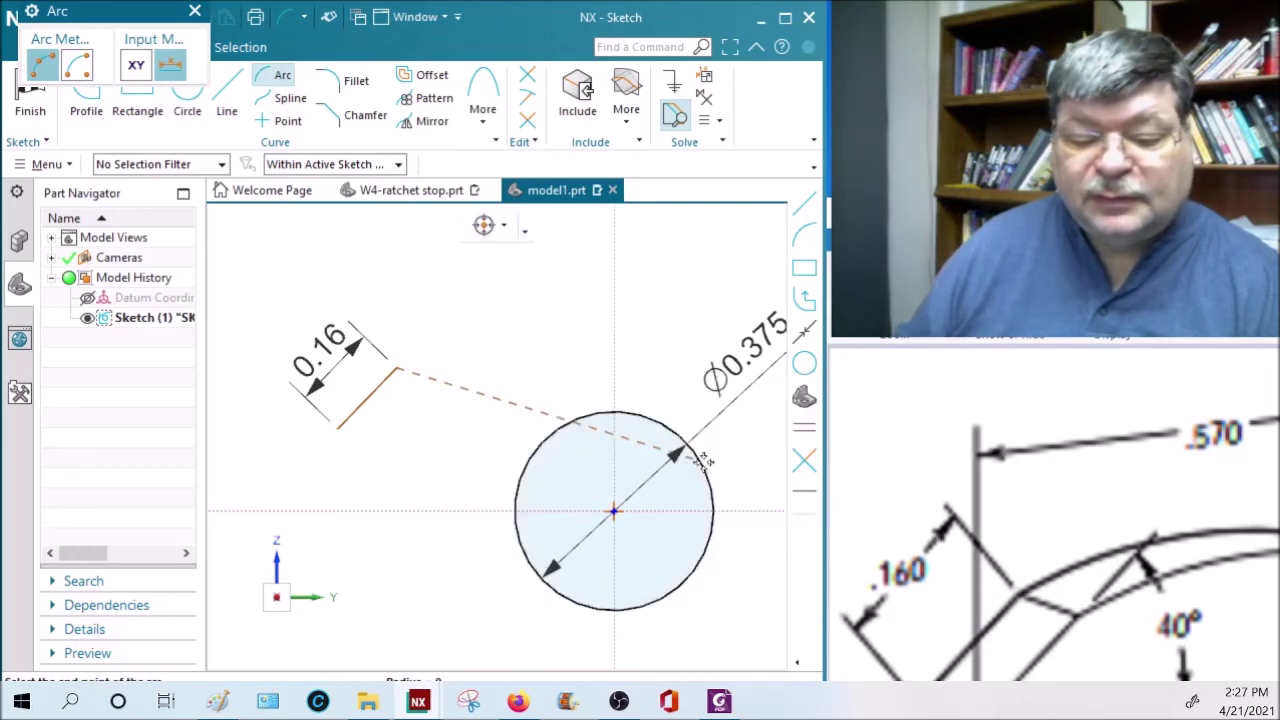
{"action": "left_click", "coordinate": [700, 459]}
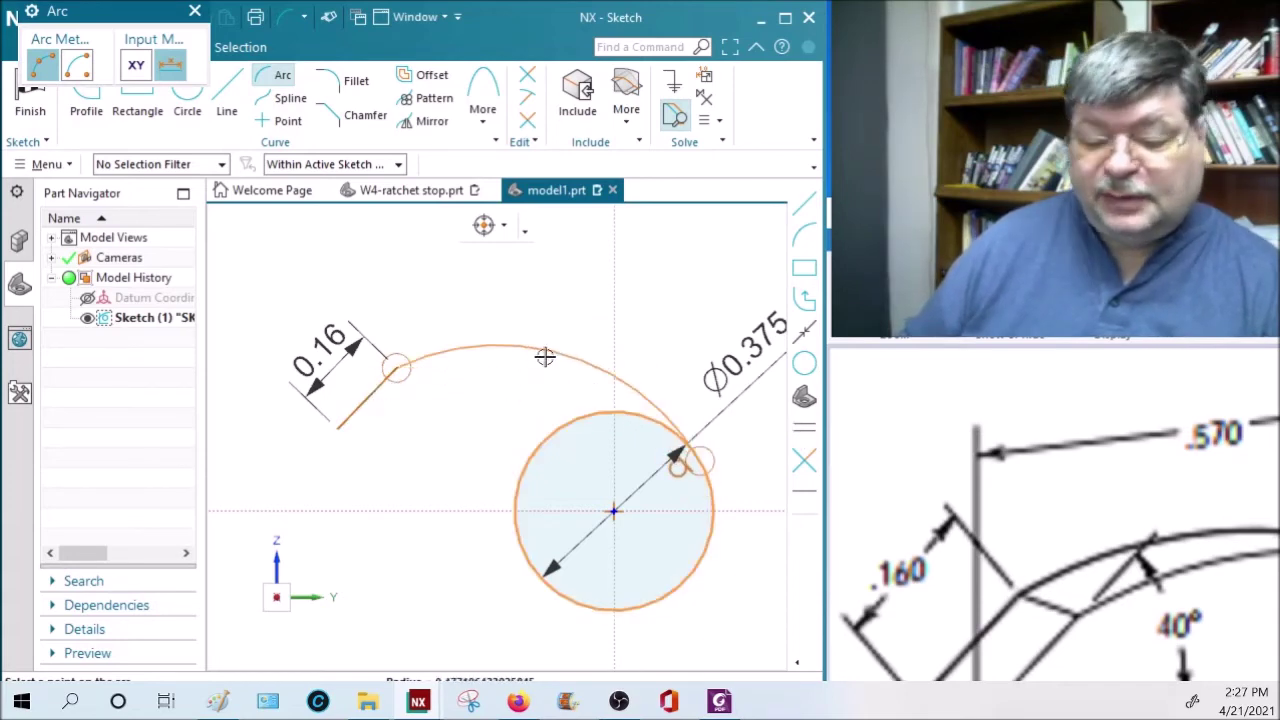
{"action": "mouse_move", "coordinate": [545, 351]}
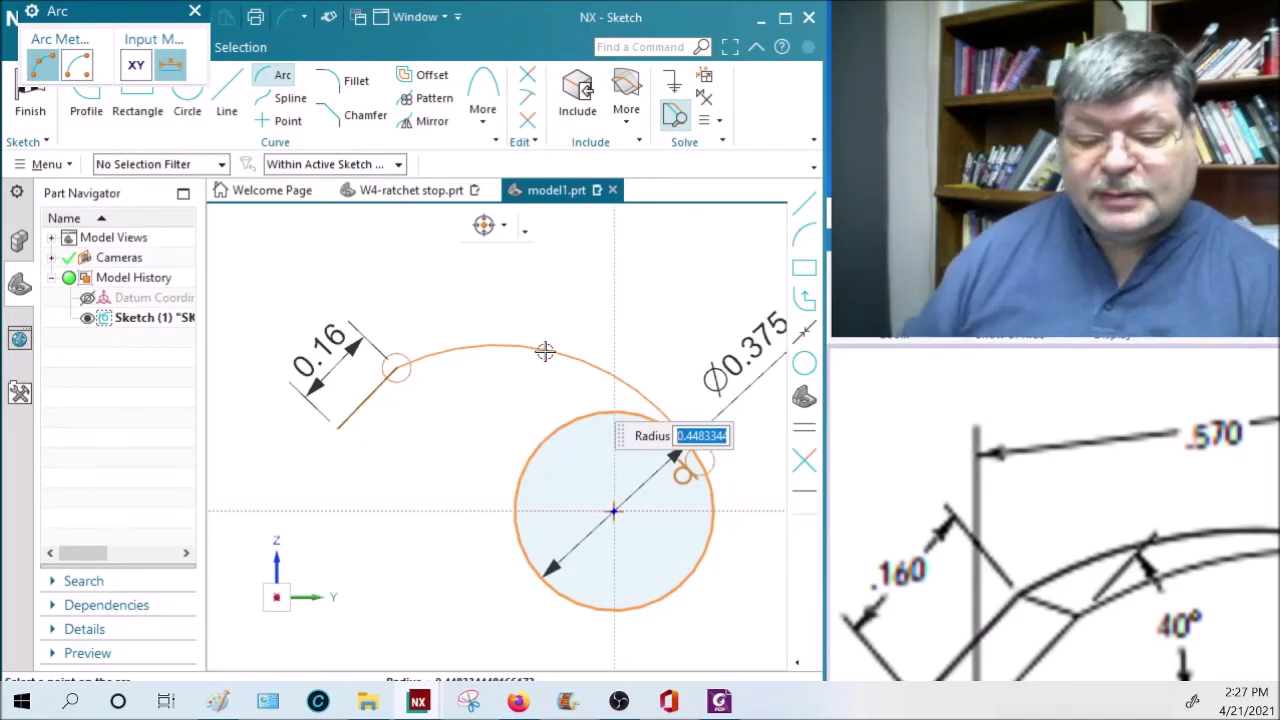
{"action": "left_click", "coordinate": [538, 318]}
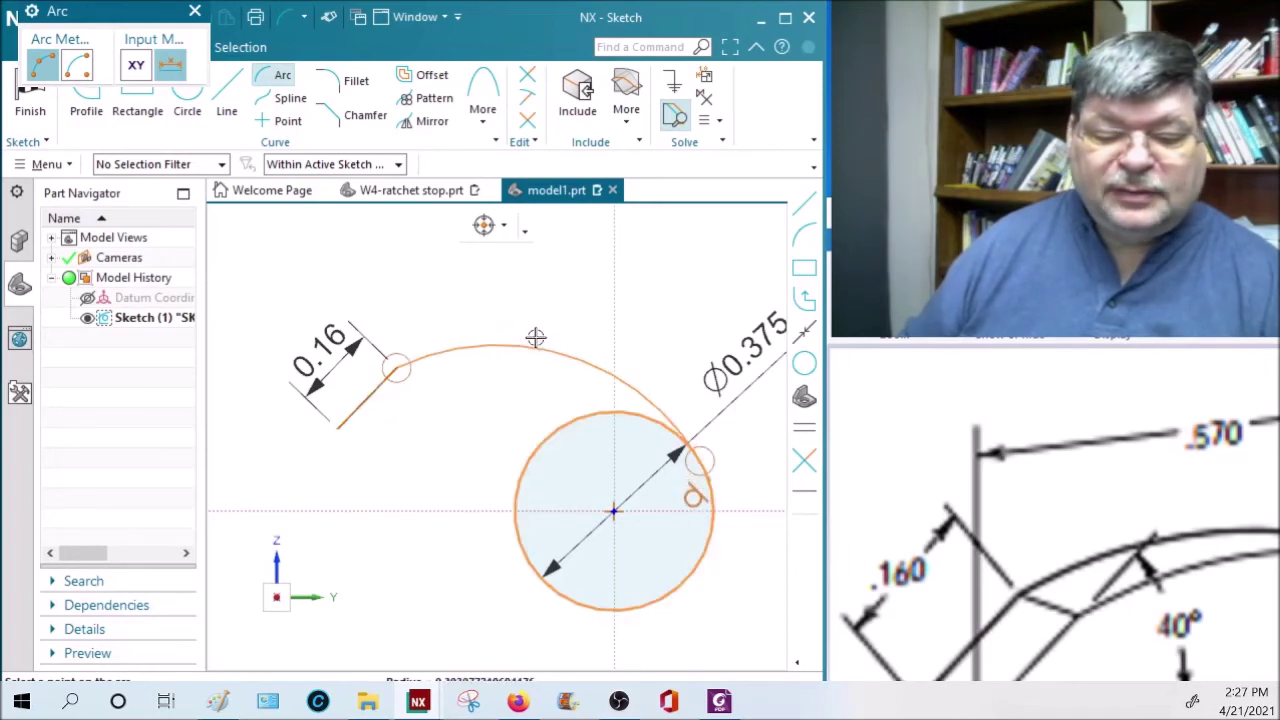
{"action": "mouse_move", "coordinate": [536, 338]}
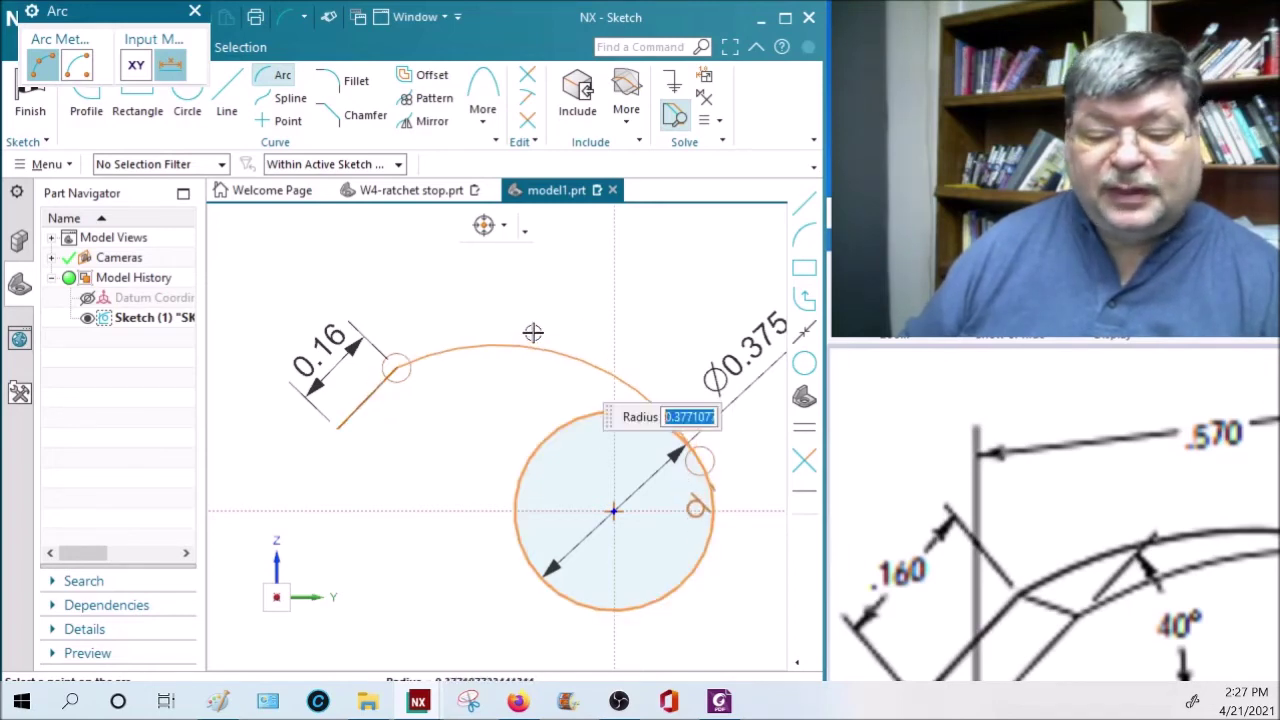
{"action": "left_click", "coordinate": [535, 336]}
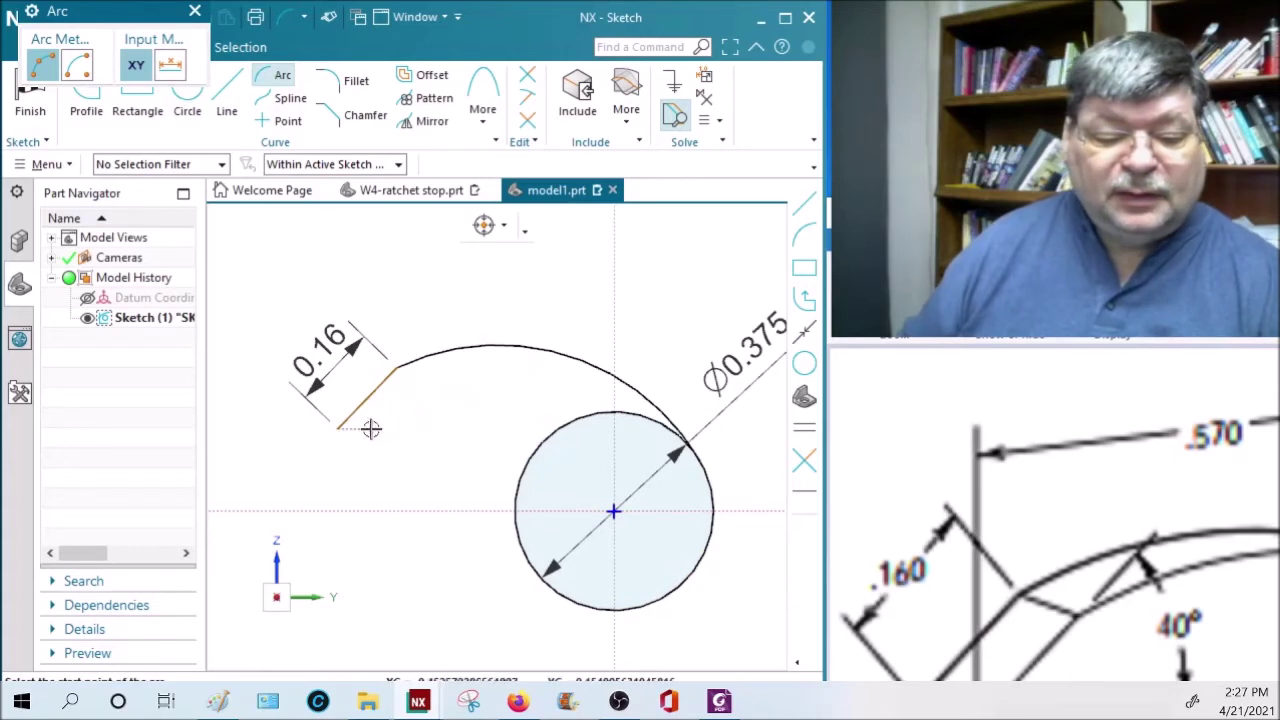
Draw a second arc from the line's lower end to the circle's lower-left edge.
{"action": "left_click", "coordinate": [341, 426]}
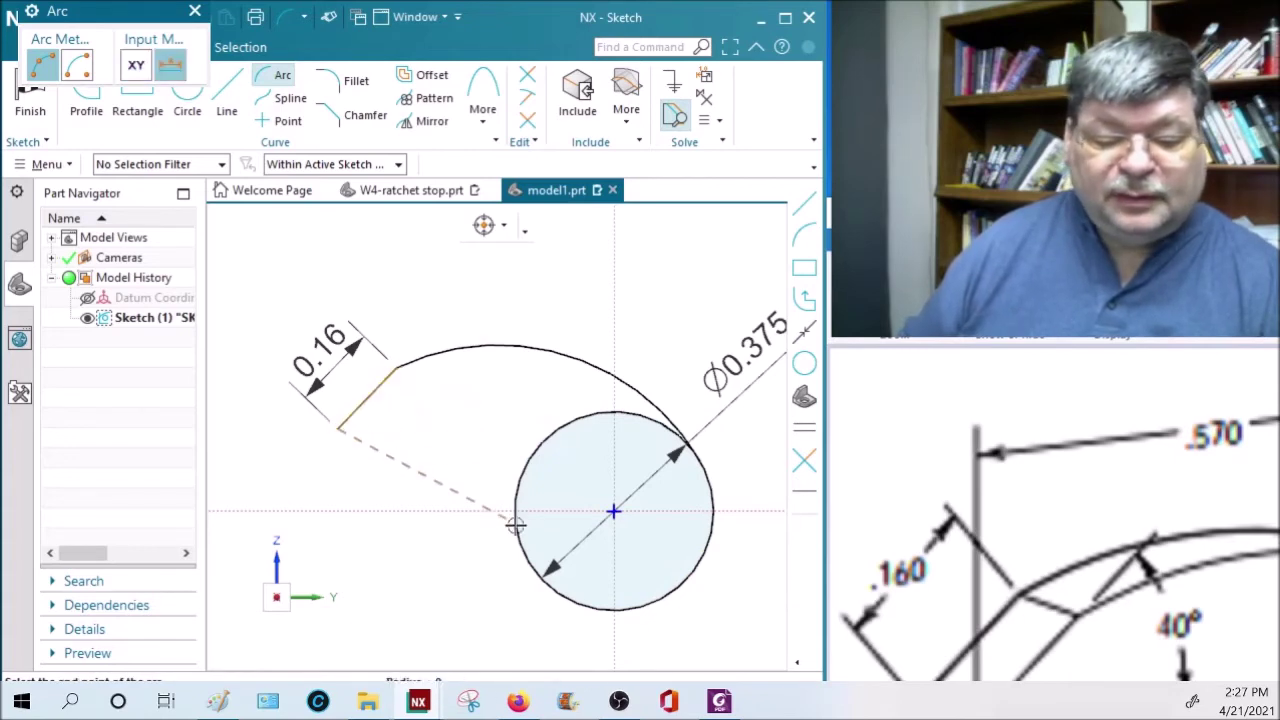
{"action": "left_click", "coordinate": [566, 600]}
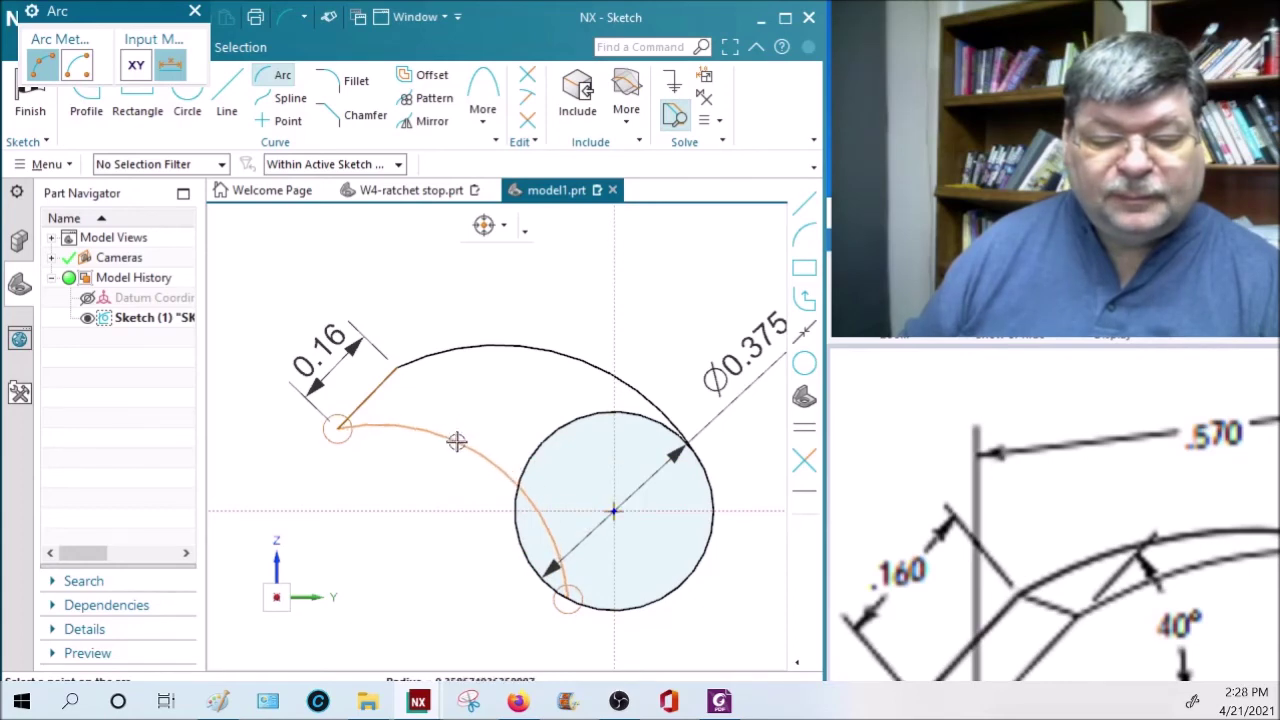
{"action": "left_click", "coordinate": [456, 441]}
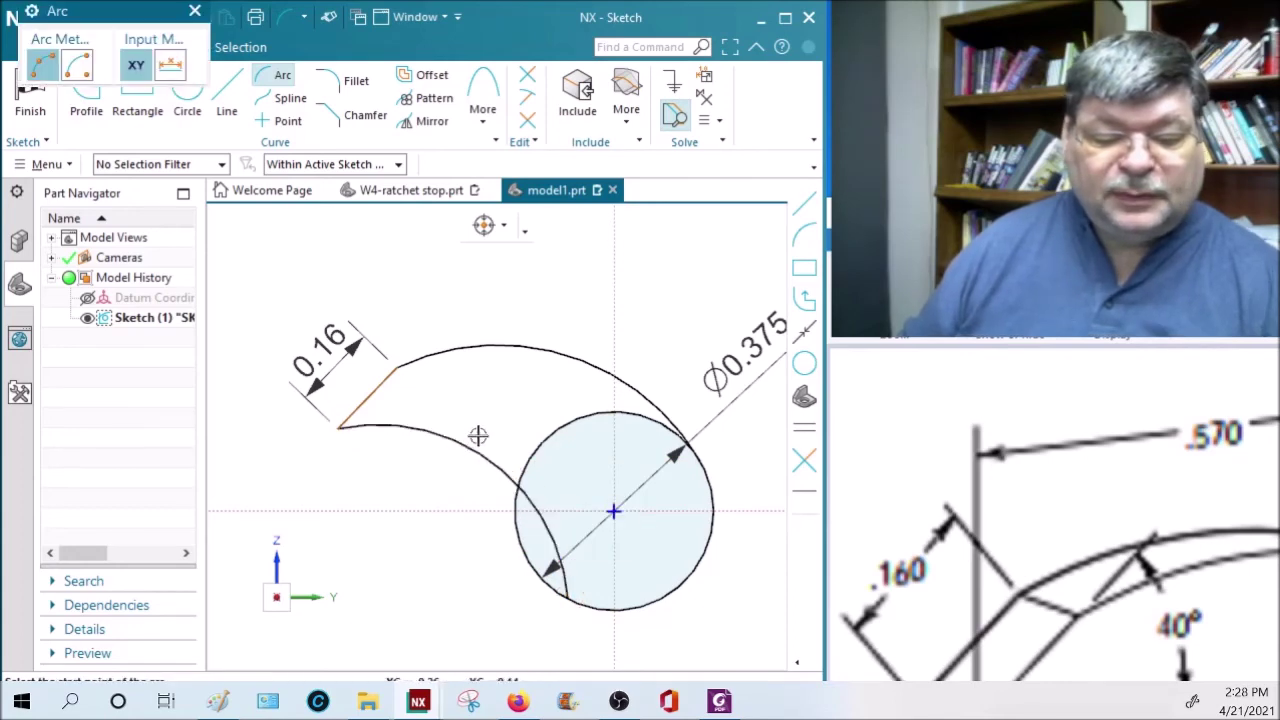
{"action": "key", "text": "Escape"}
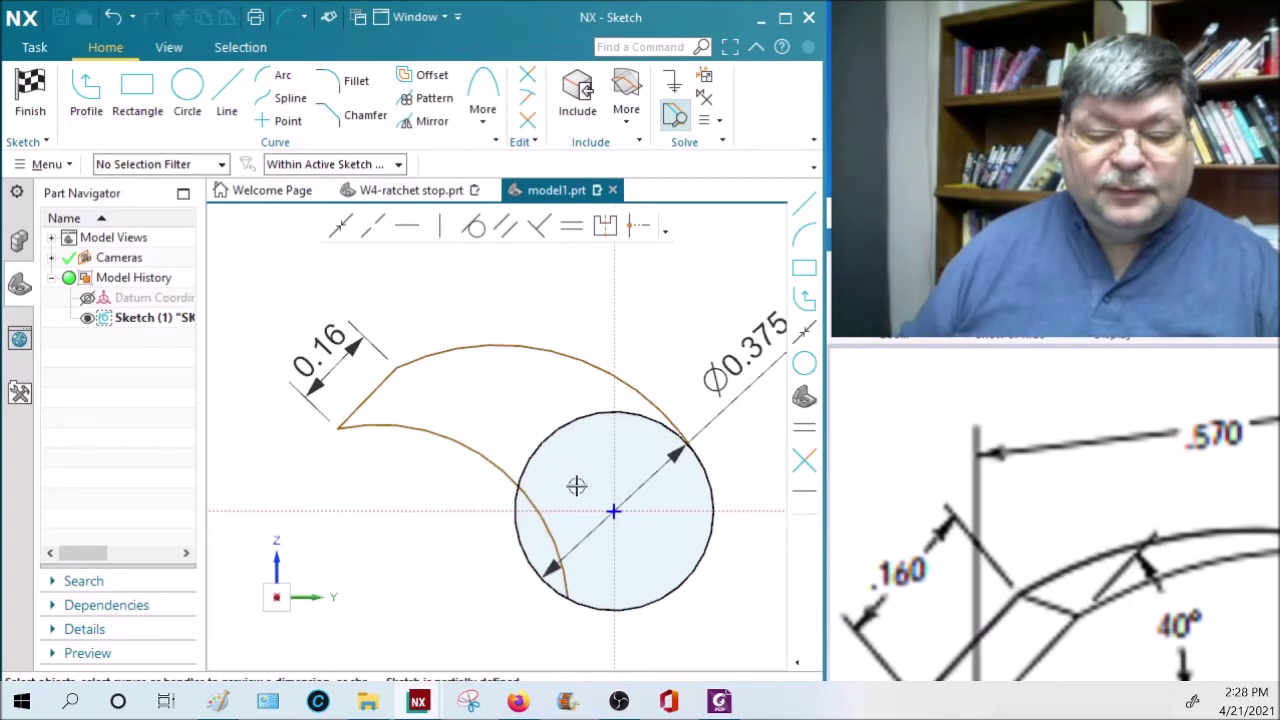
Set the upper arc's radius dimension to 0.56.
{"action": "left_click", "coordinate": [496, 343]}
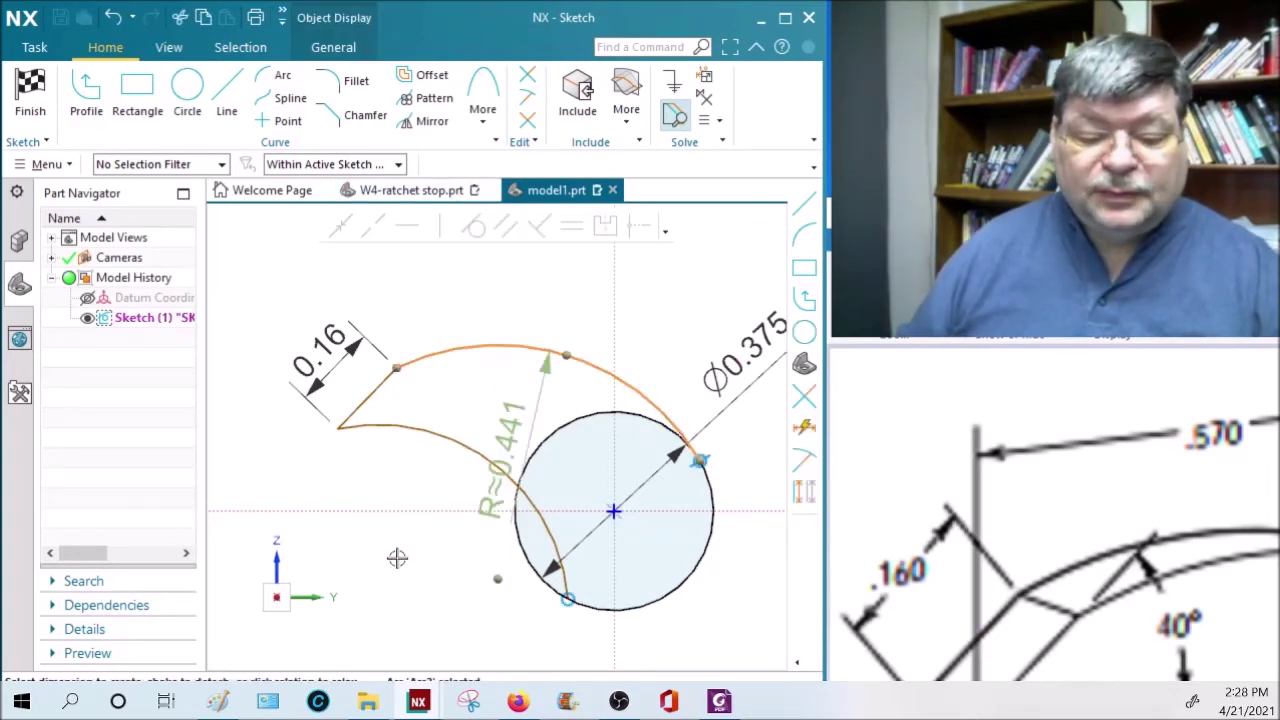
{"action": "double_click", "coordinate": [499, 427]}
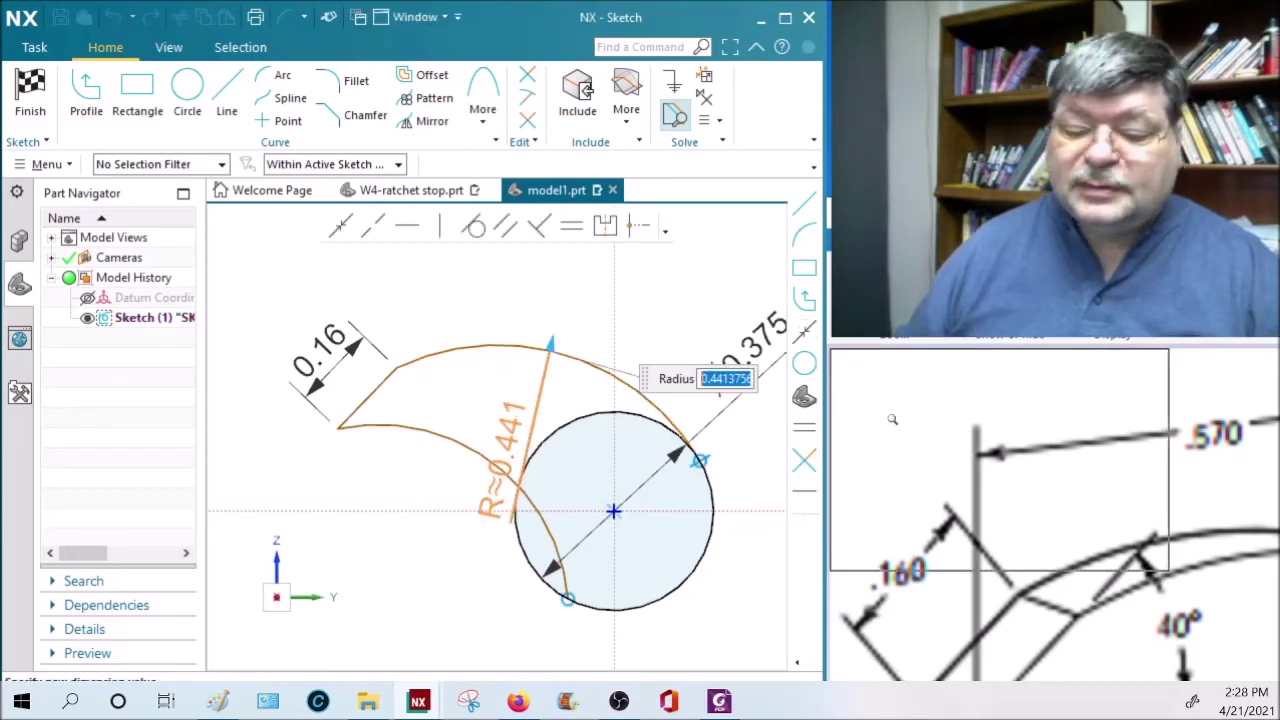
{"action": "left_click", "coordinate": [1002, 394]}
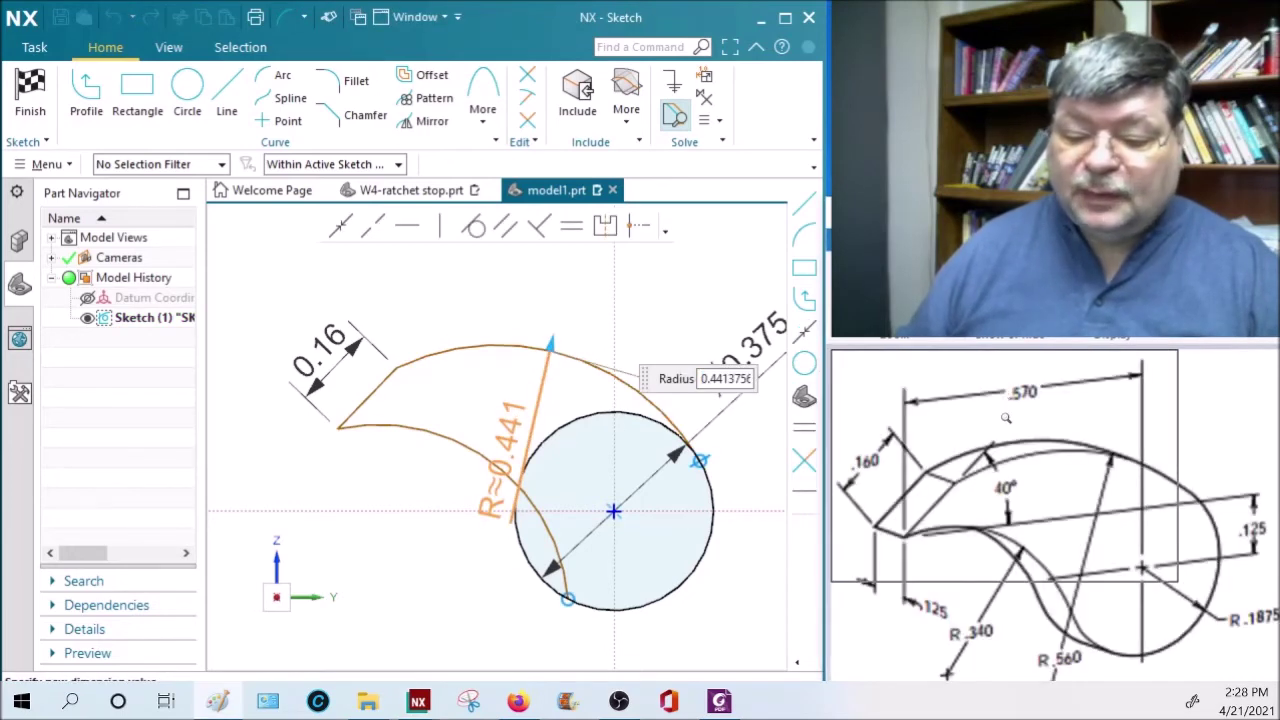
{"action": "double_click", "coordinate": [512, 423]}
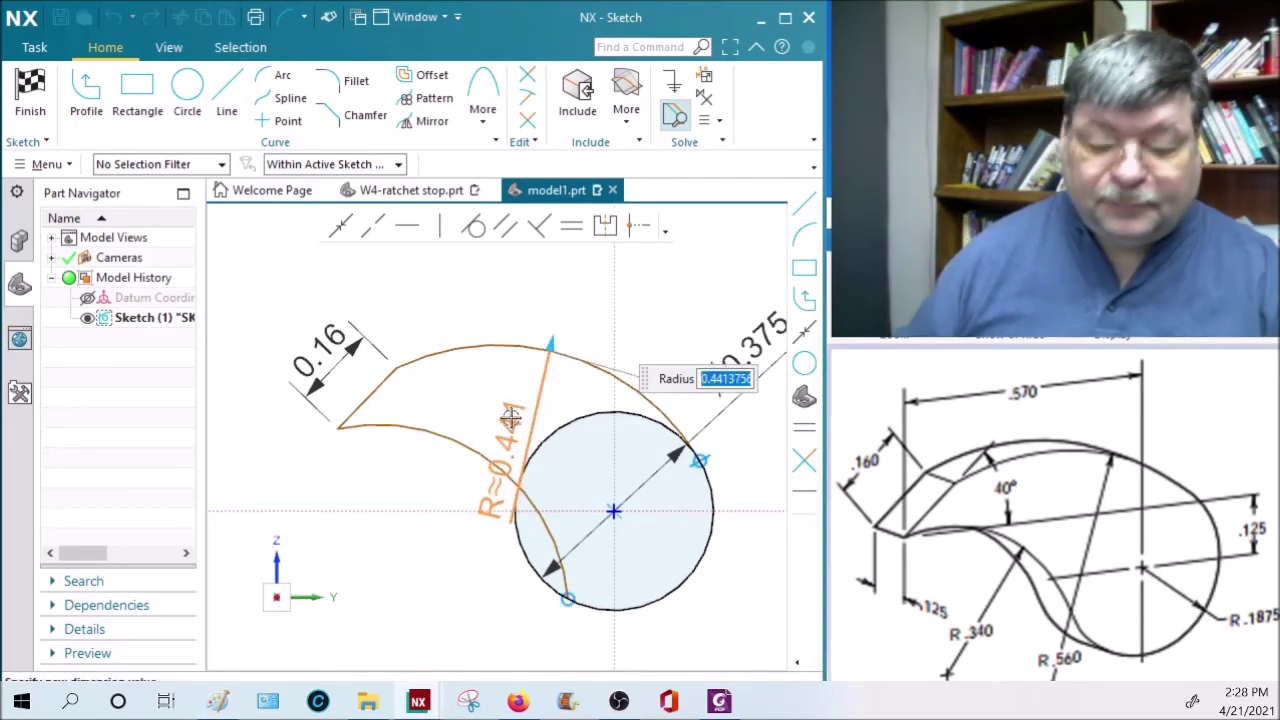
{"action": "type", "text": ".56"}
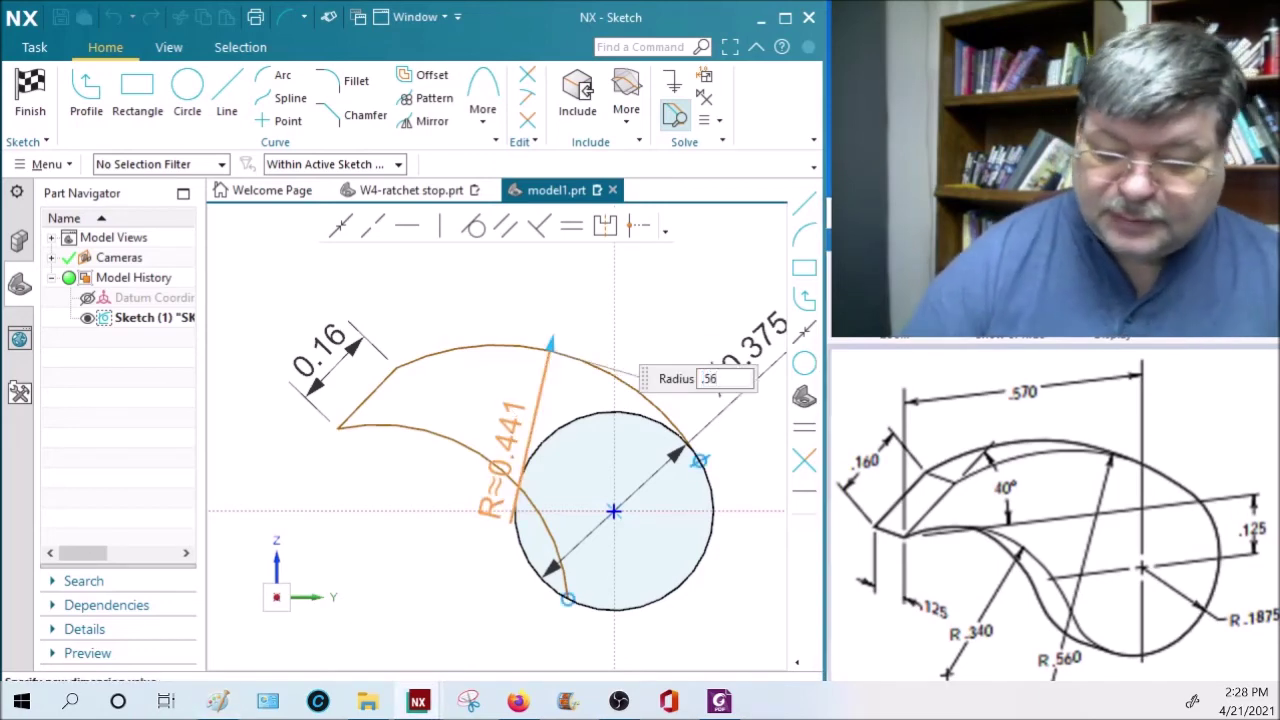
{"action": "key", "text": "Return"}
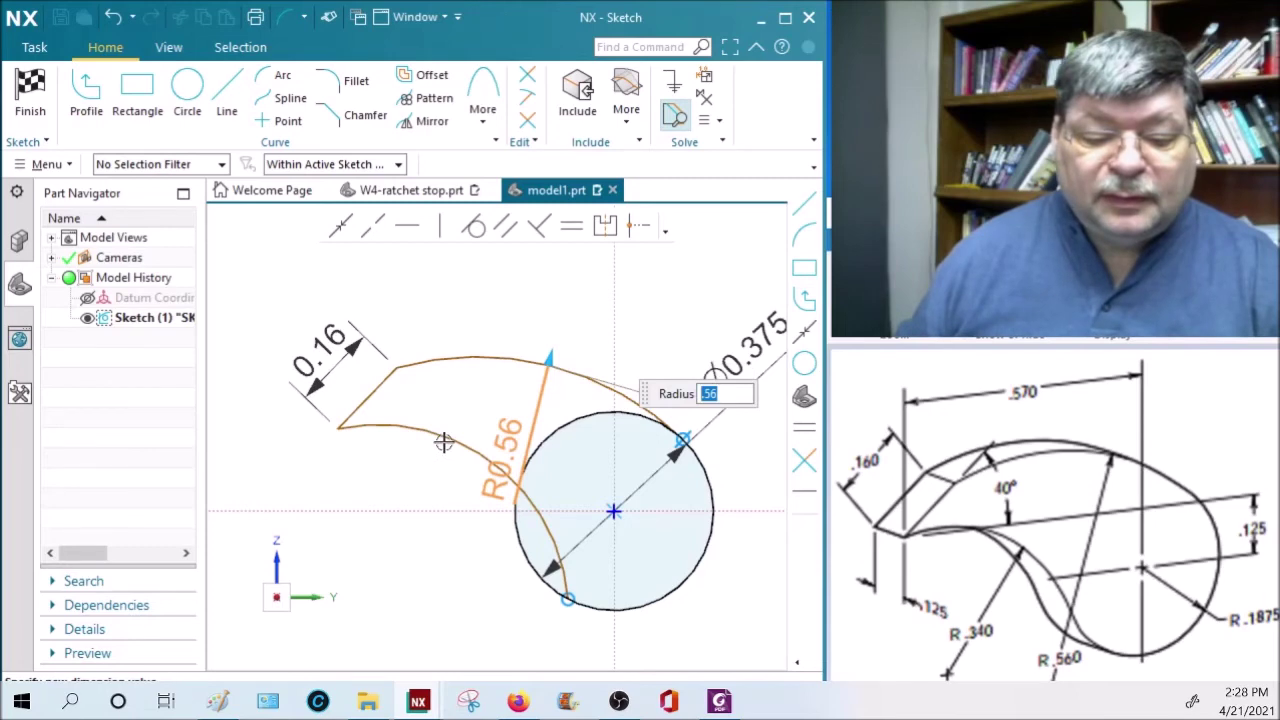
{"action": "key", "text": "Escape"}
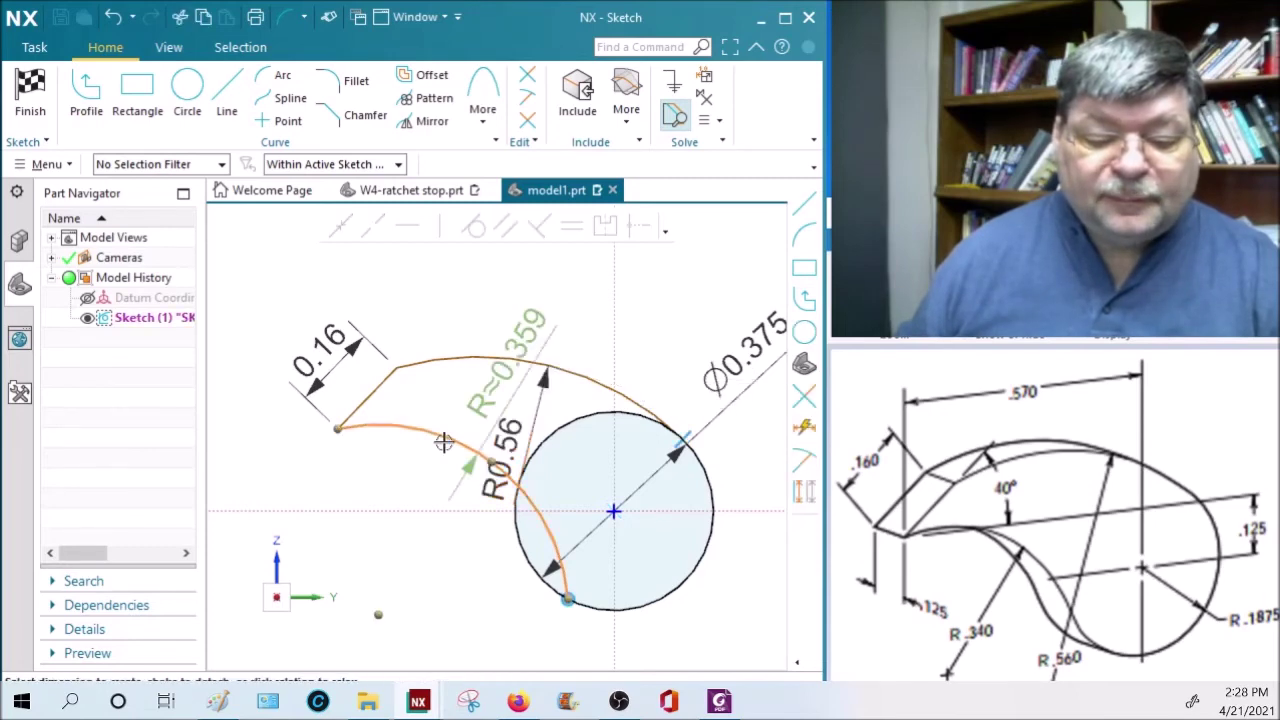
Set the lower arc's radius to 0.34 and dimension the left tip from the vertical axis.
{"action": "left_click", "coordinate": [444, 443]}
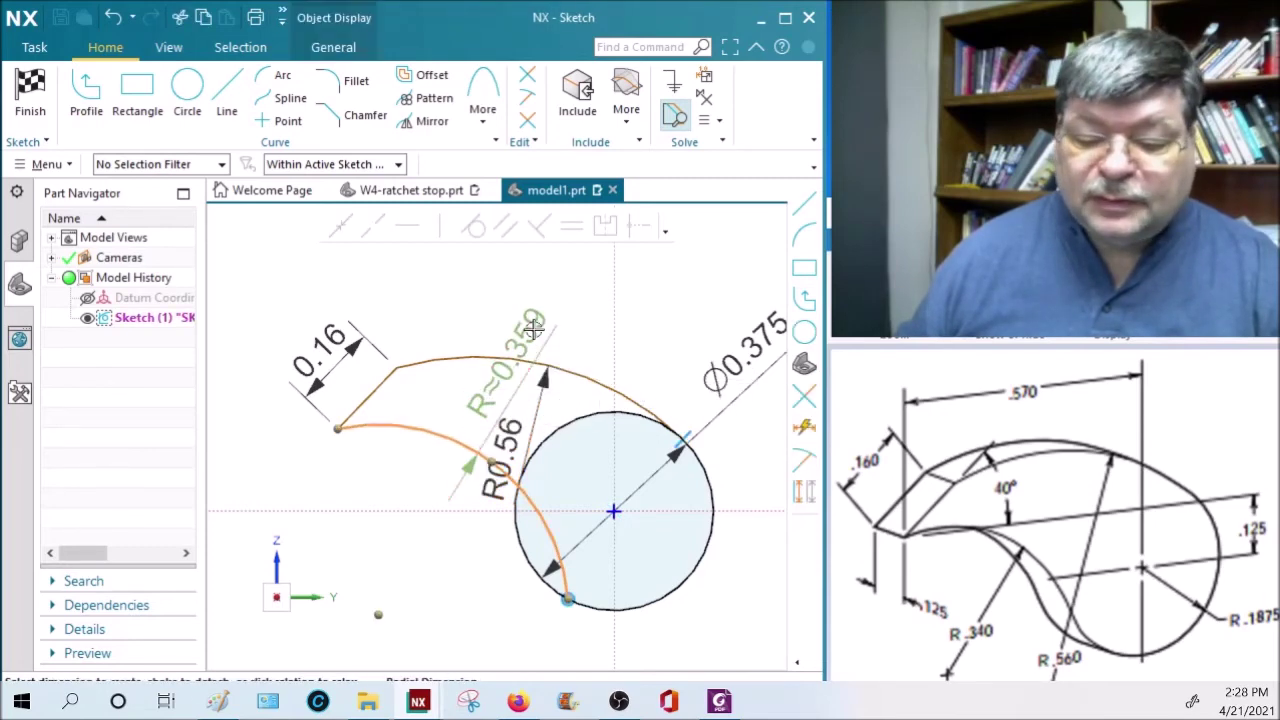
{"action": "double_click", "coordinate": [503, 374]}
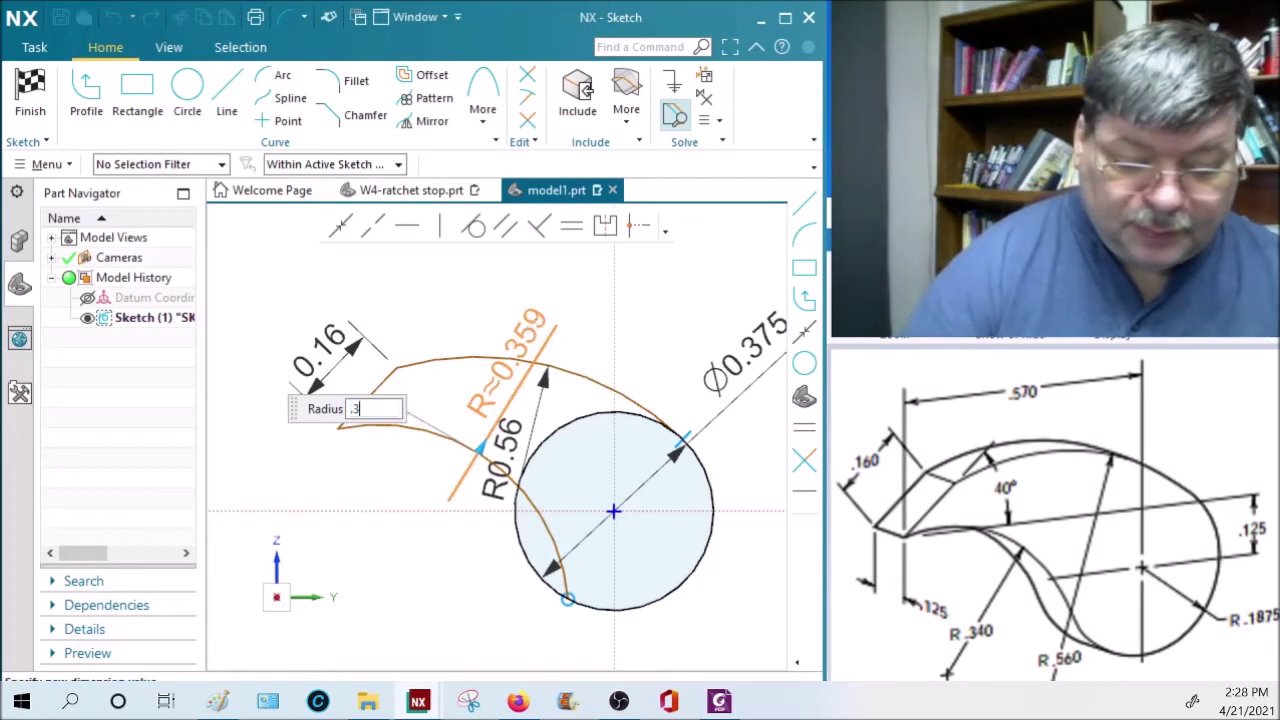
{"action": "type", "text": ".34"}
{"action": "key", "text": "Return"}
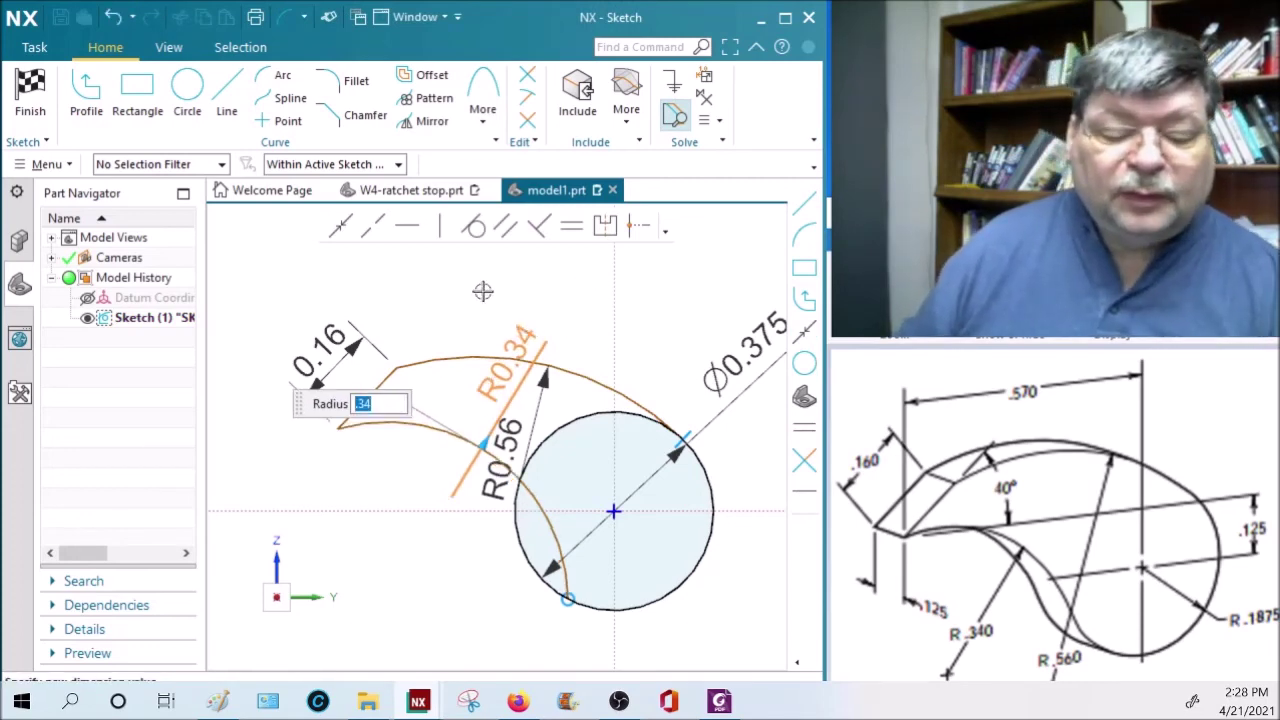
{"action": "left_click", "coordinate": [614, 330]}
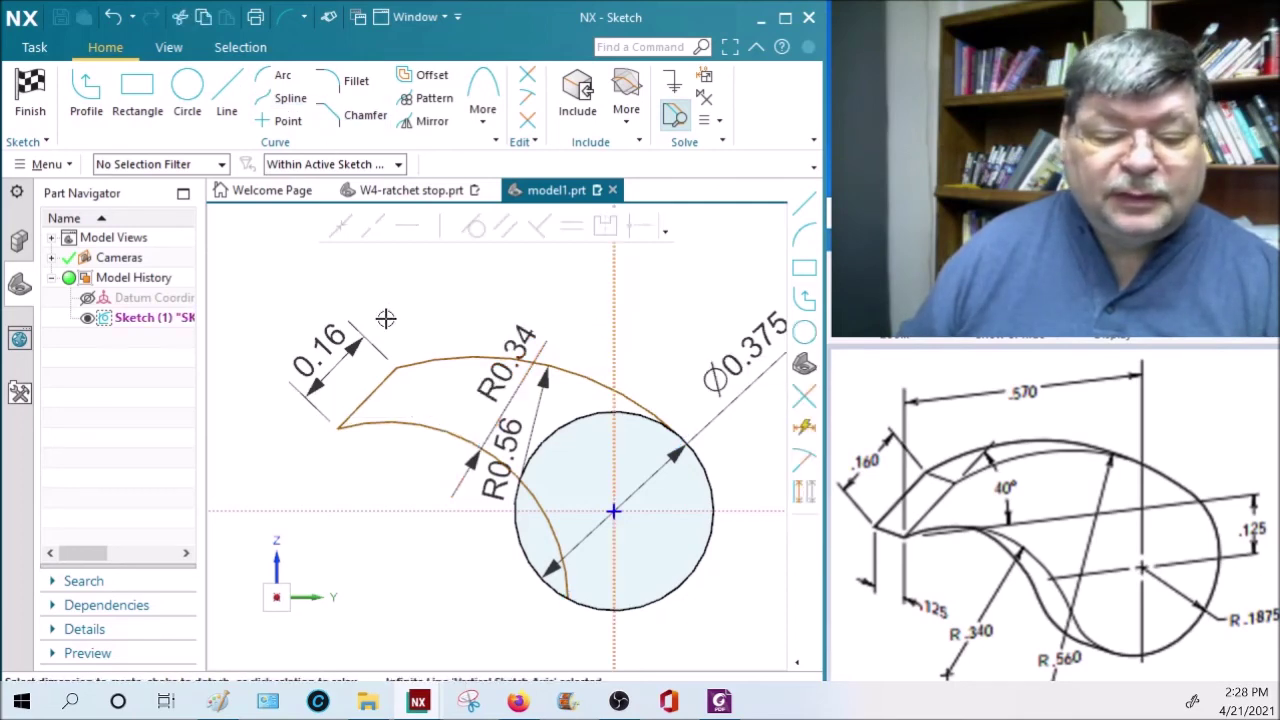
{"action": "left_click", "coordinate": [340, 425]}
Set the horizontal distance from the vertical axis to the left tip to 0.57.
{"action": "left_click", "coordinate": [462, 287]}
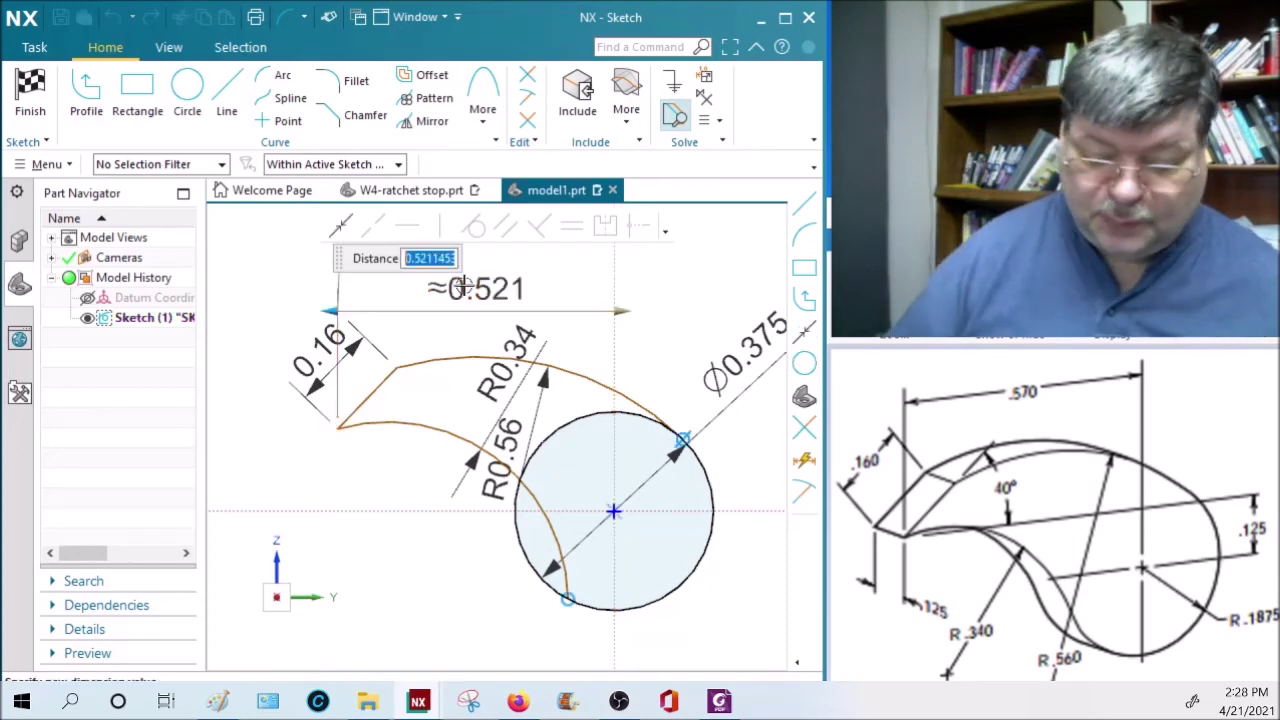
{"action": "type", "text": ".57"}
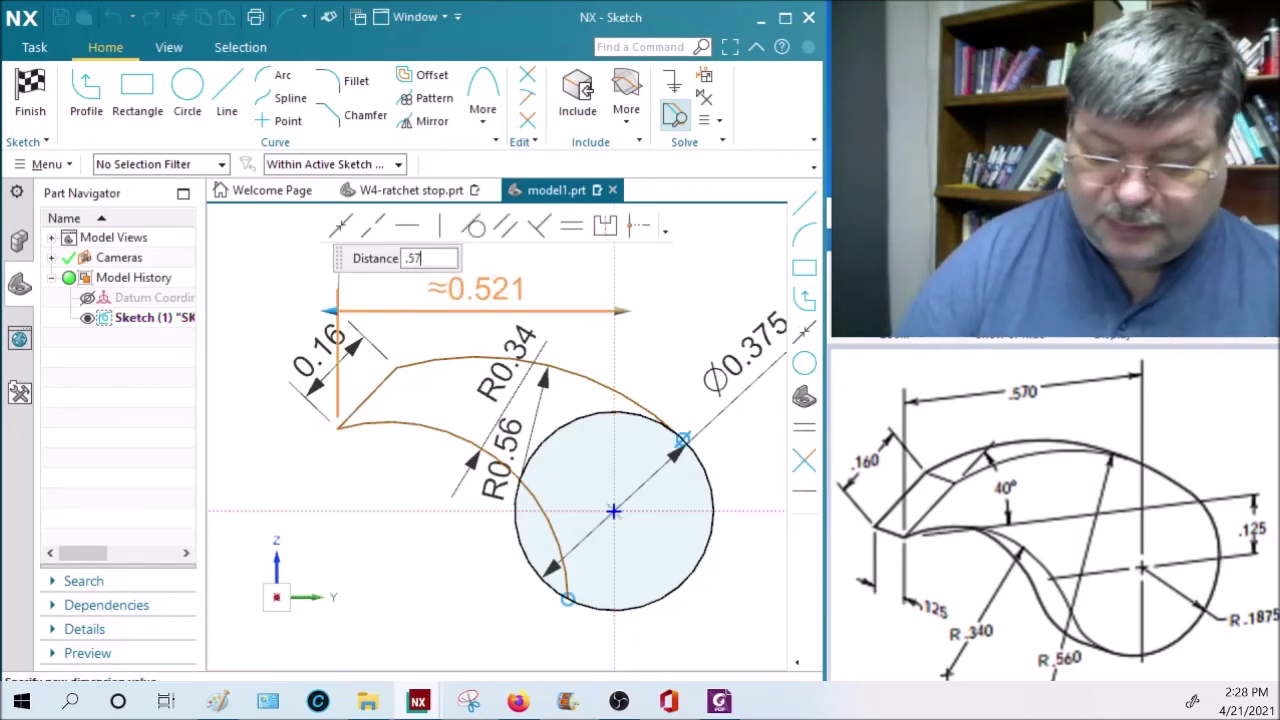
{"action": "key", "text": "Return"}
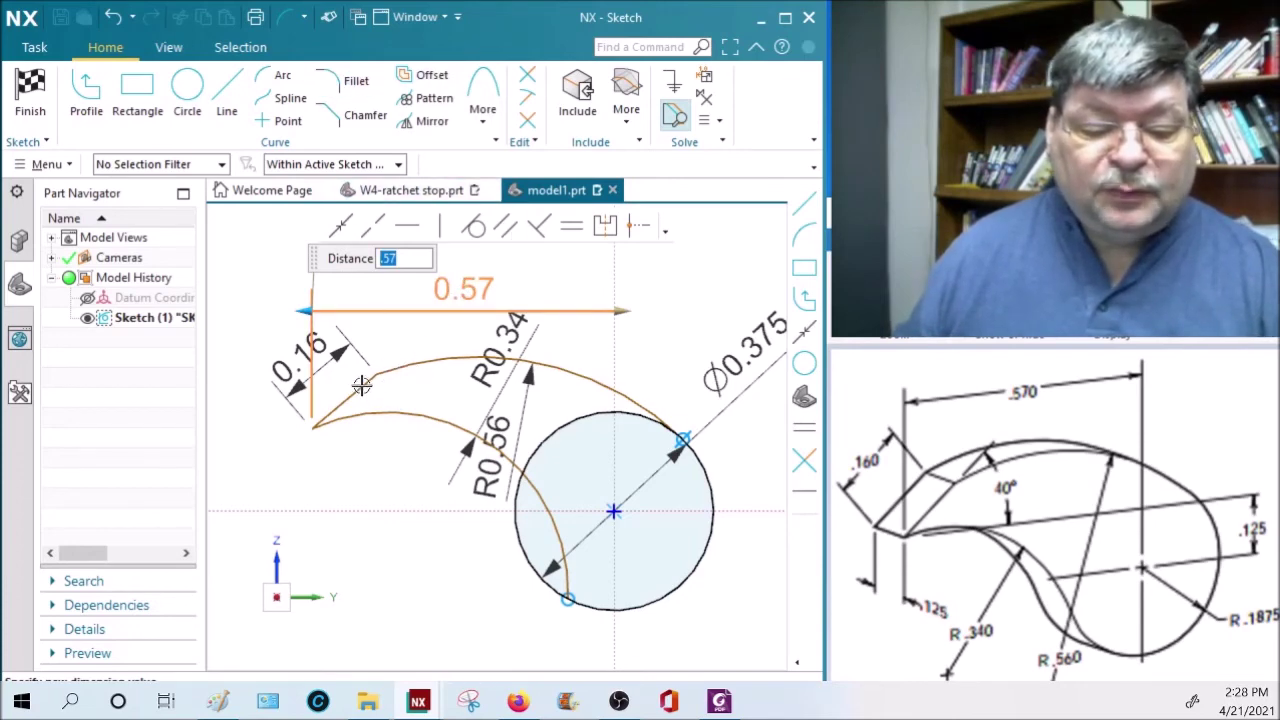
{"action": "key", "text": "Escape"}
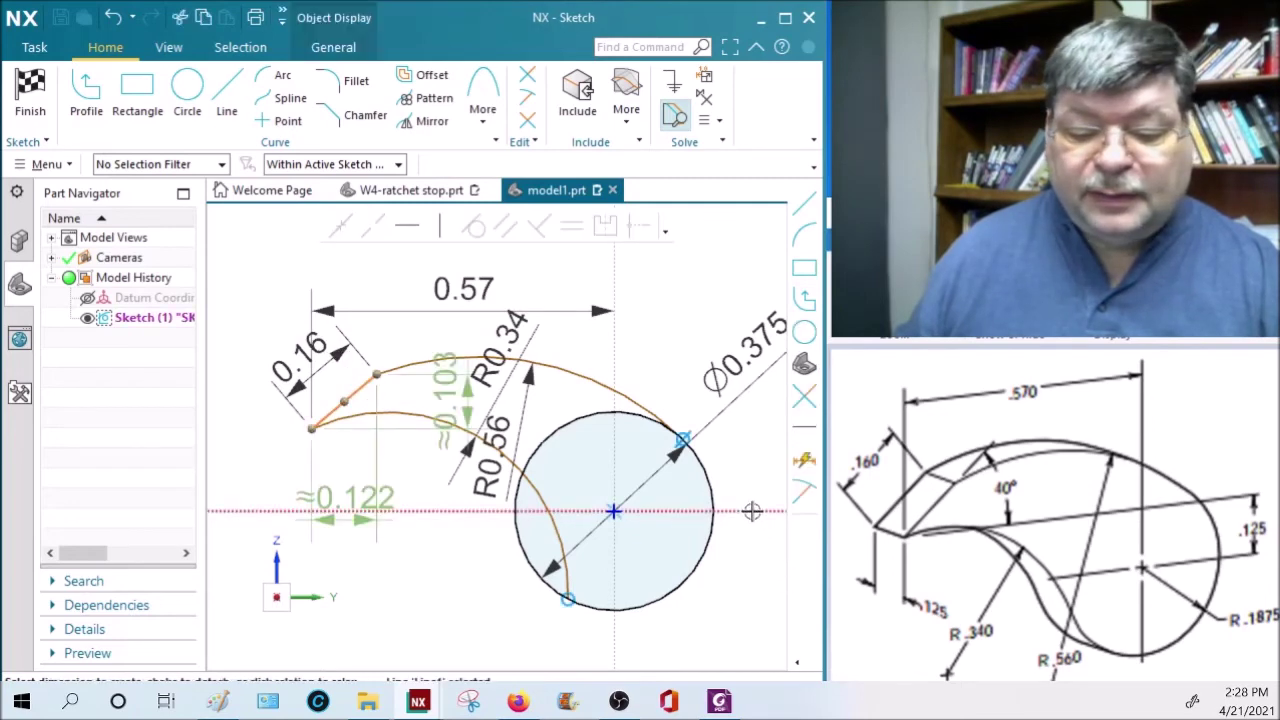
Drag the profile into position and set its angle dimension to 40°.
{"action": "left_click_drag", "start_coordinate": [751, 514], "coordinate": [643, 444]}
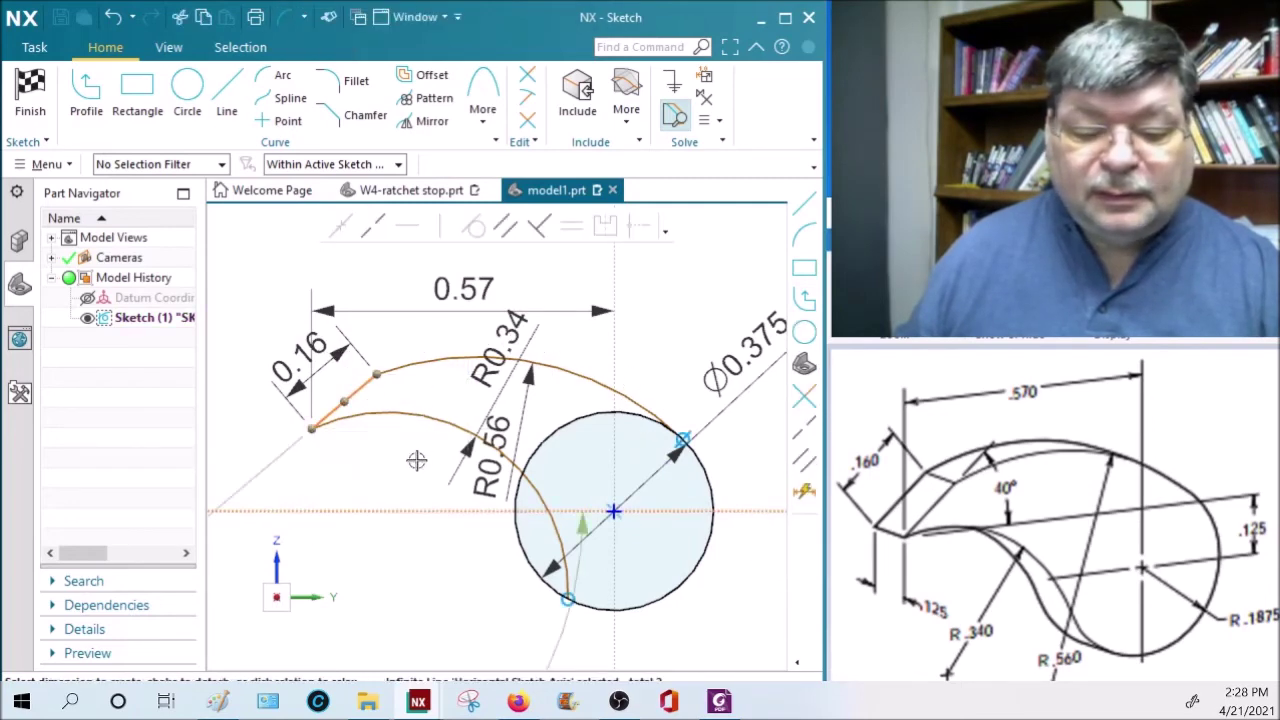
{"action": "scroll", "coordinate": [309, 540], "scroll_direction": "down", "scroll_amount": 3}
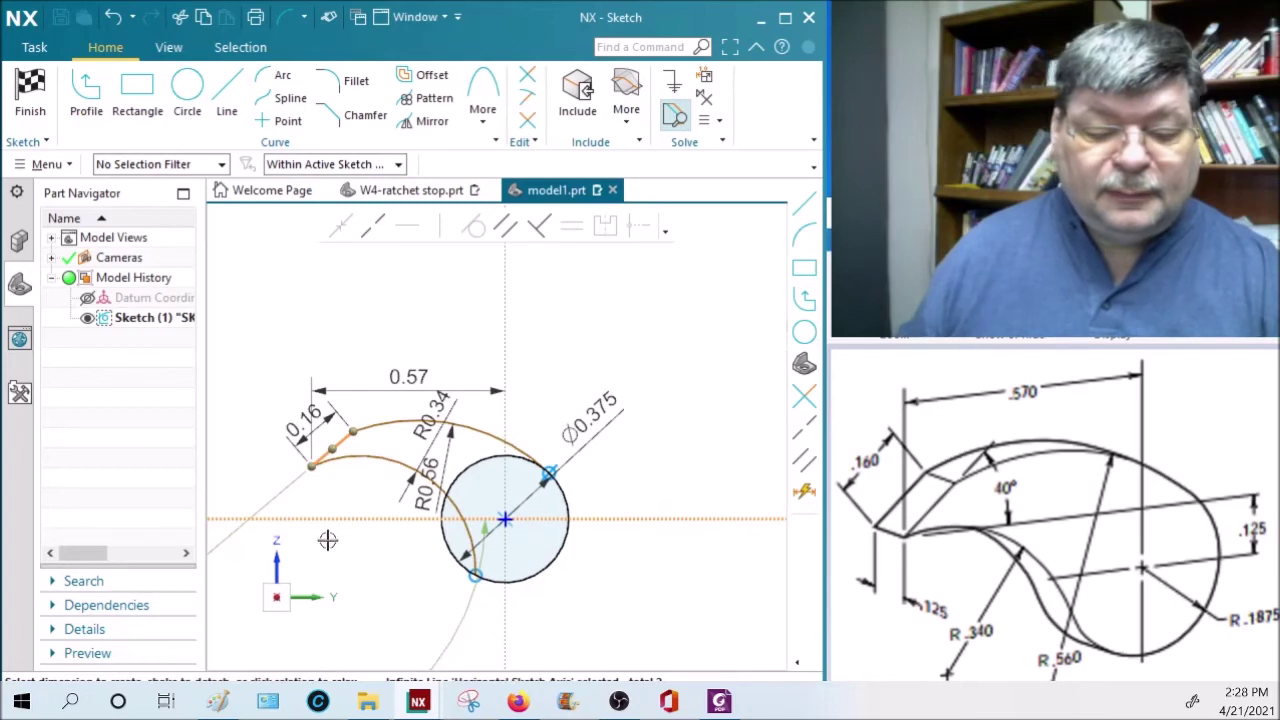
{"action": "mouse_move", "coordinate": [328, 540]}
{"action": "middle_mouse_down", "text": "shift"}
{"action": "mouse_move", "coordinate": [366, 534]}
{"action": "mouse_move", "coordinate": [520, 408]}
{"action": "mouse_move", "coordinate": [502, 403]}
{"action": "middle_mouse_up", "text": "shift"}
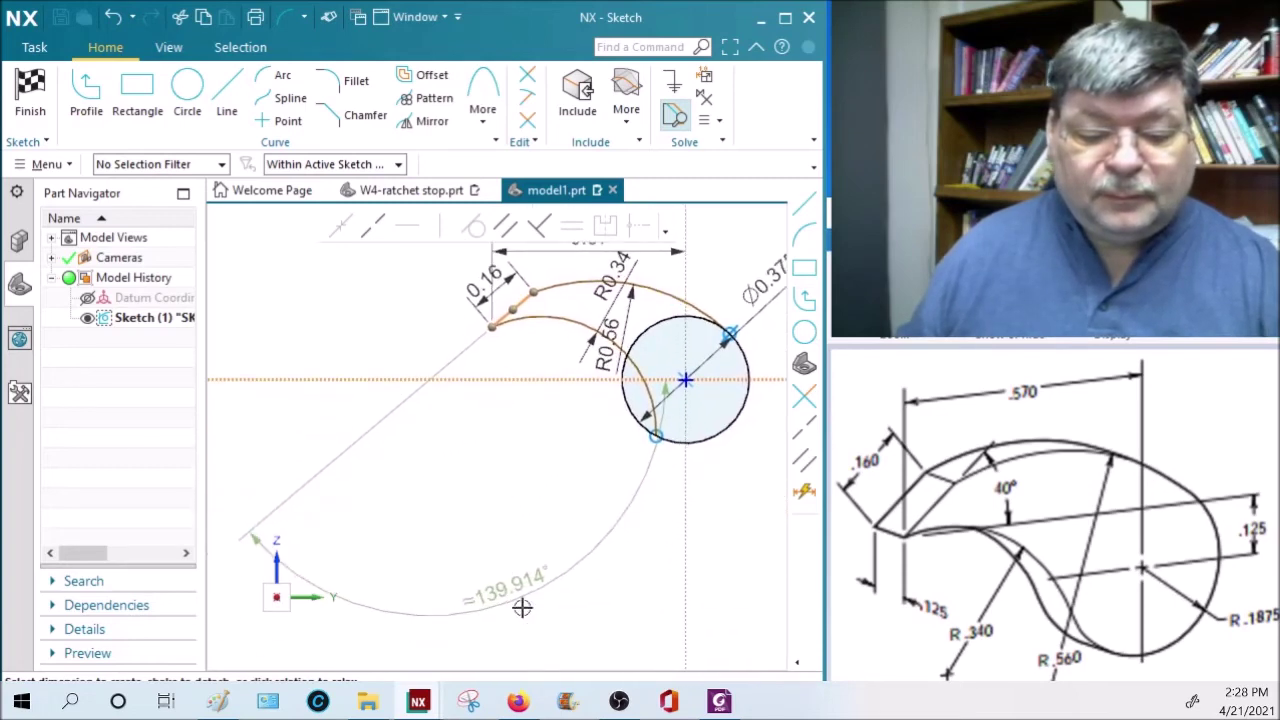
{"action": "mouse_move", "coordinate": [522, 607]}
{"action": "left_mouse_down"}
{"action": "mouse_move", "coordinate": [634, 345]}
{"action": "mouse_move", "coordinate": [709, 314]}
{"action": "mouse_move", "coordinate": [711, 280]}
{"action": "left_mouse_up"}
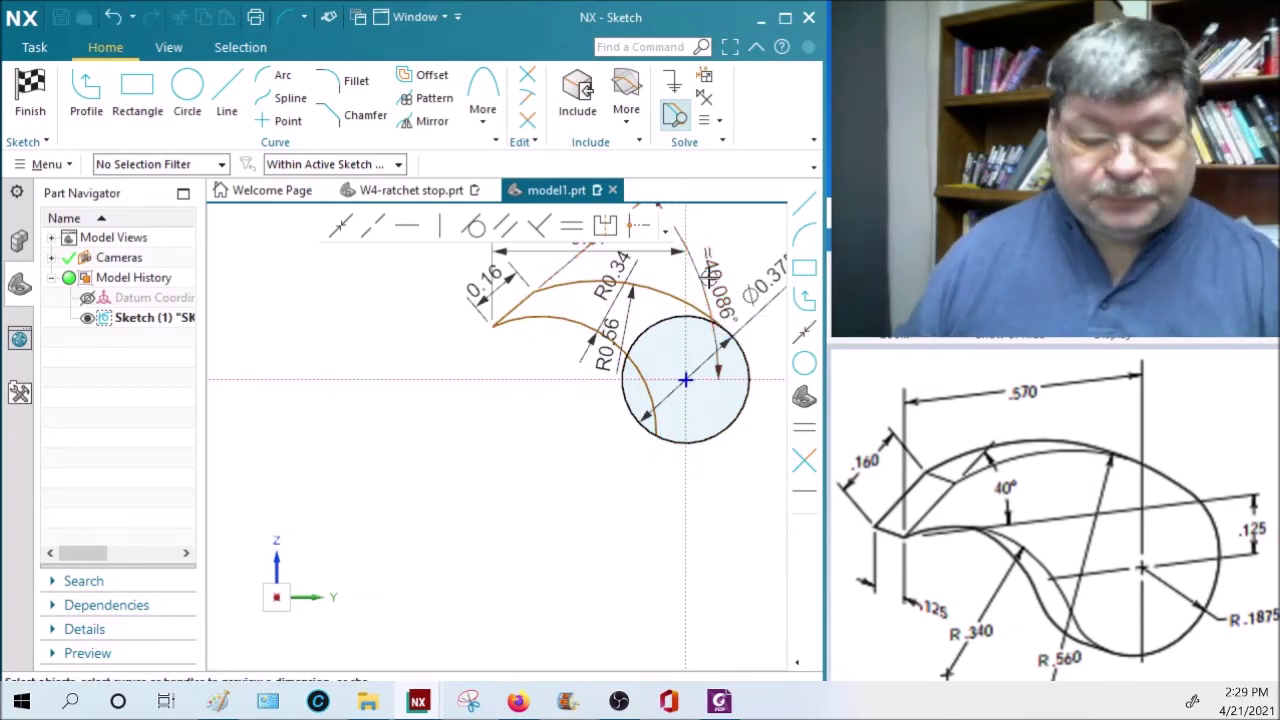
{"action": "double_click", "coordinate": [711, 280]}
{"action": "type", "text": "40"}
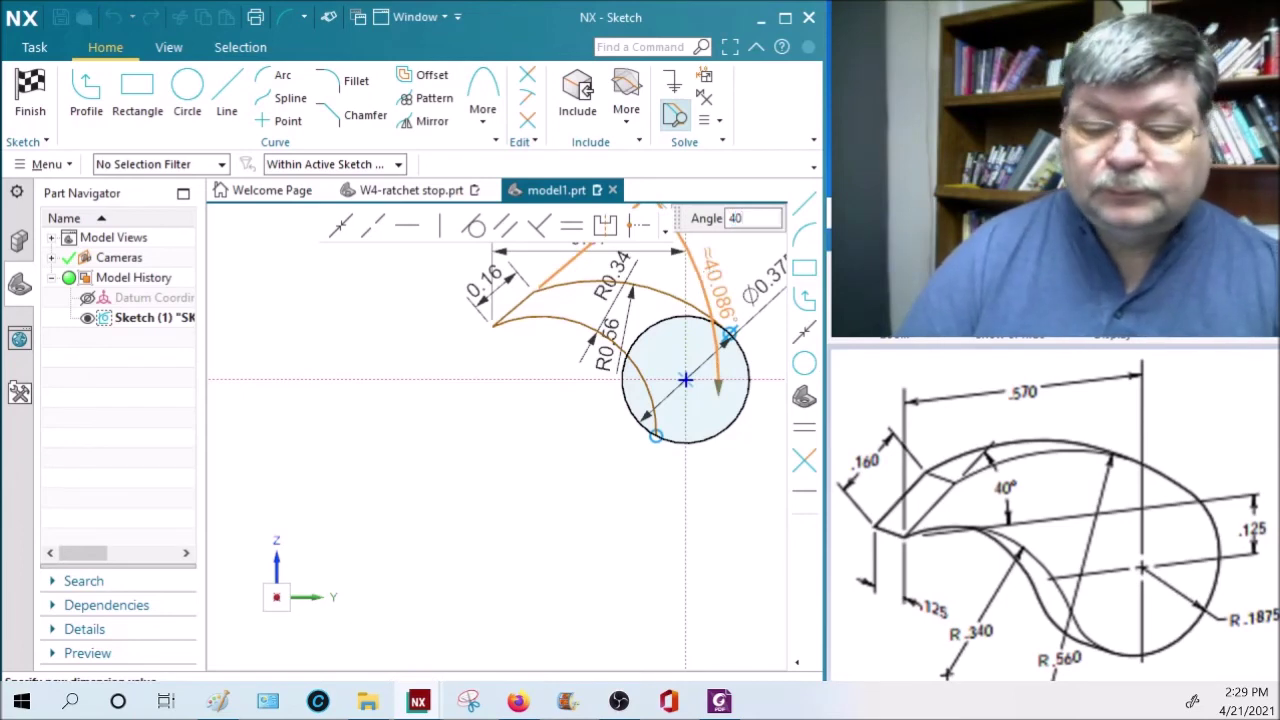
{"action": "key", "text": "Return"}
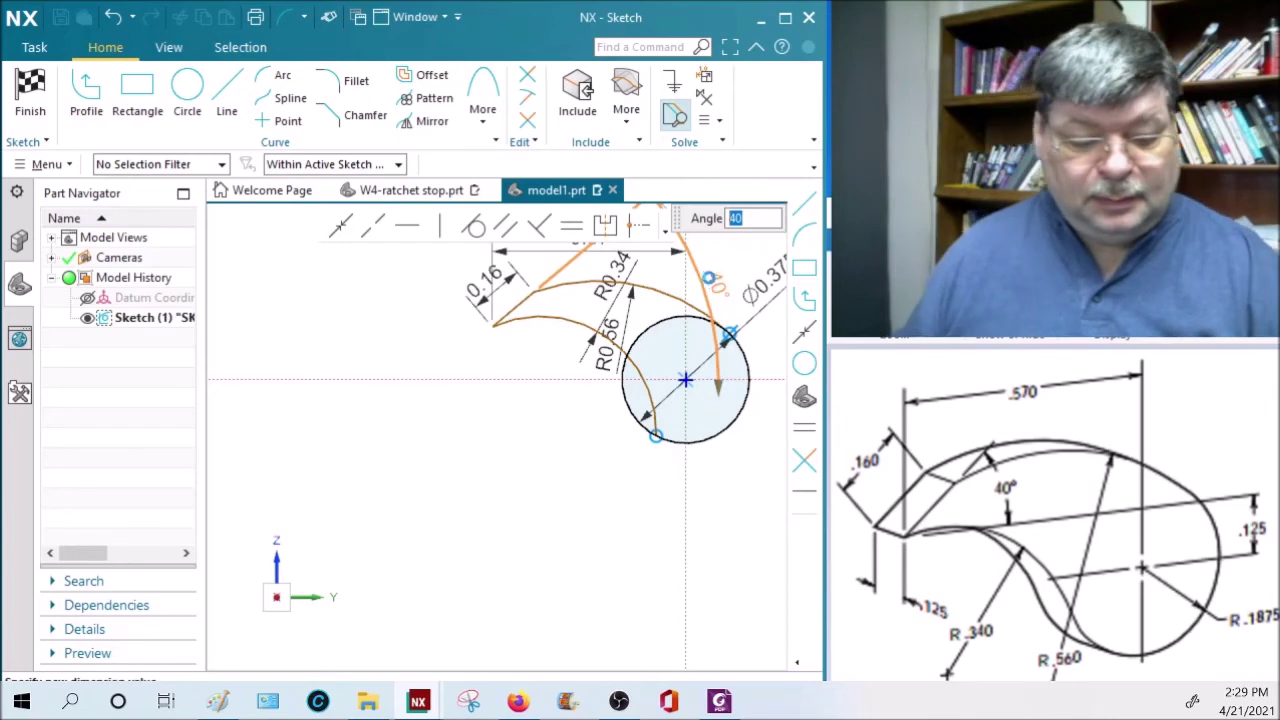
{"action": "key", "text": "Escape"}
{"action": "mouse_move", "coordinate": [497, 451]}
{"action": "middle_mouse_down", "text": "shift"}
{"action": "mouse_move", "coordinate": [426, 514]}
{"action": "mouse_move", "coordinate": [500, 466]}
{"action": "middle_mouse_up", "text": "shift"}
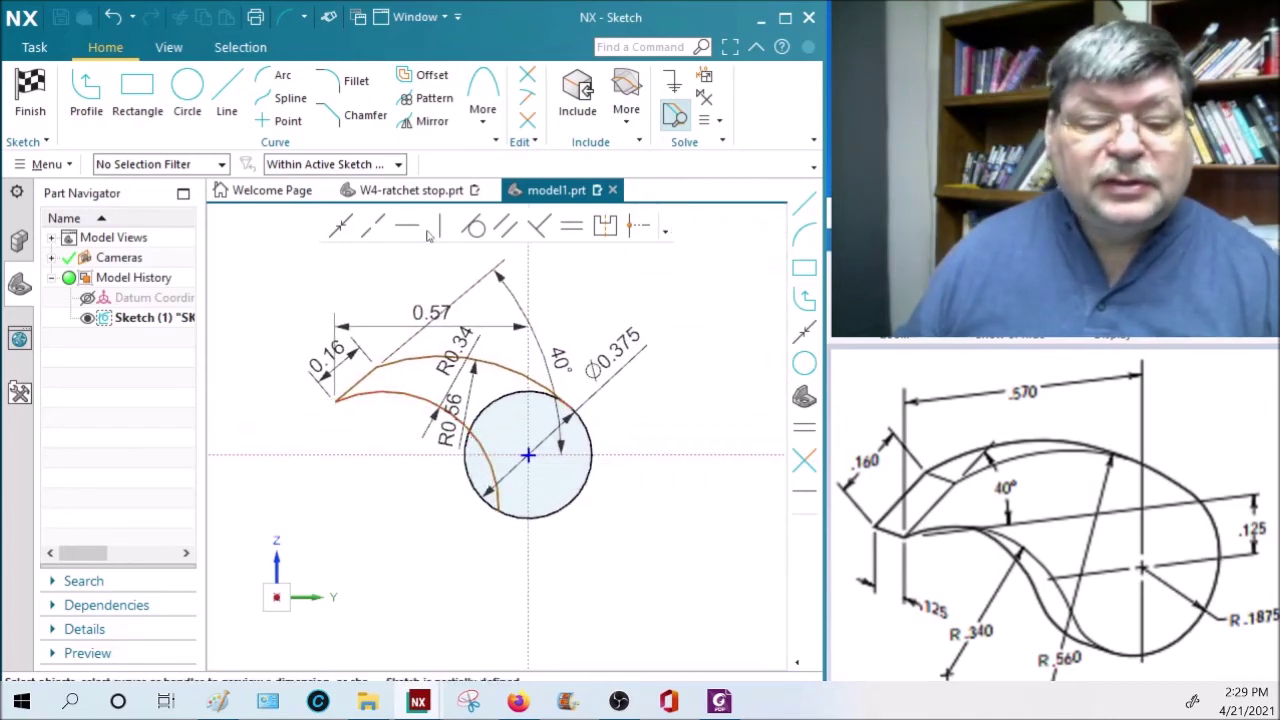
Apply Make Tangent with the R0.56 arc as motion curve and the circle stationary.
{"action": "left_click", "coordinate": [473, 228]}
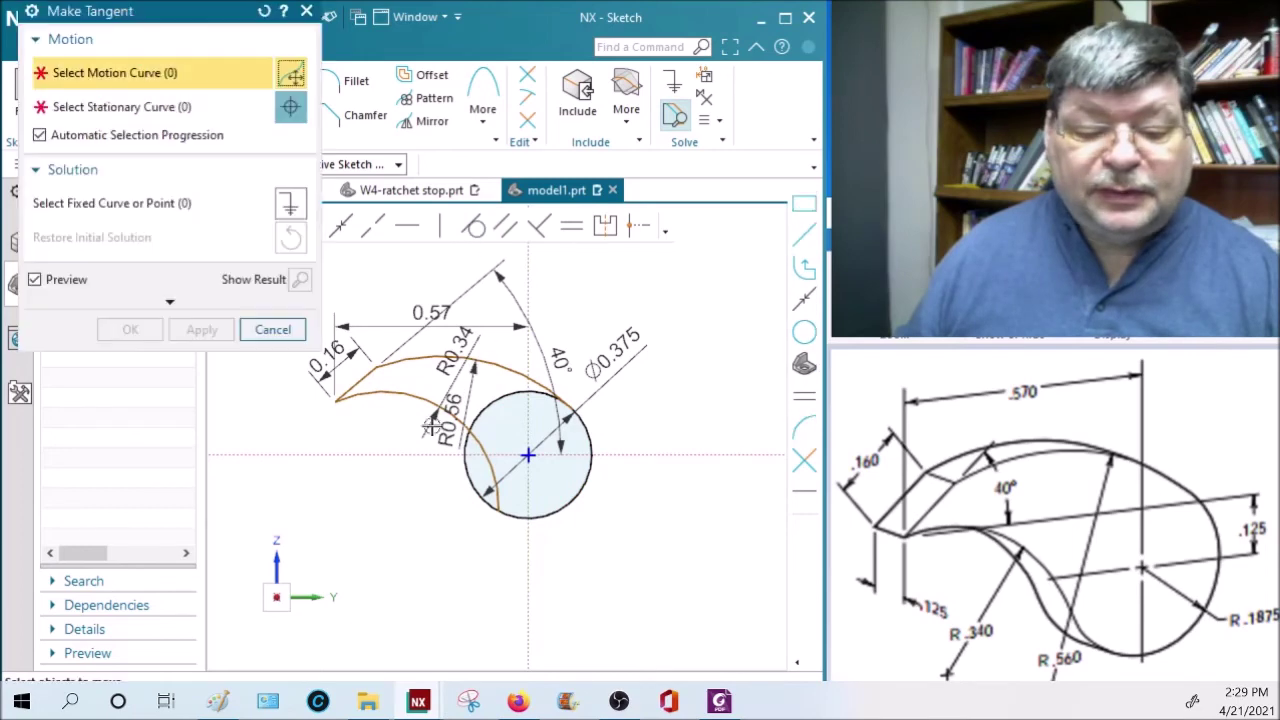
{"action": "left_click", "coordinate": [481, 443]}
{"action": "left_click", "coordinate": [476, 481]}
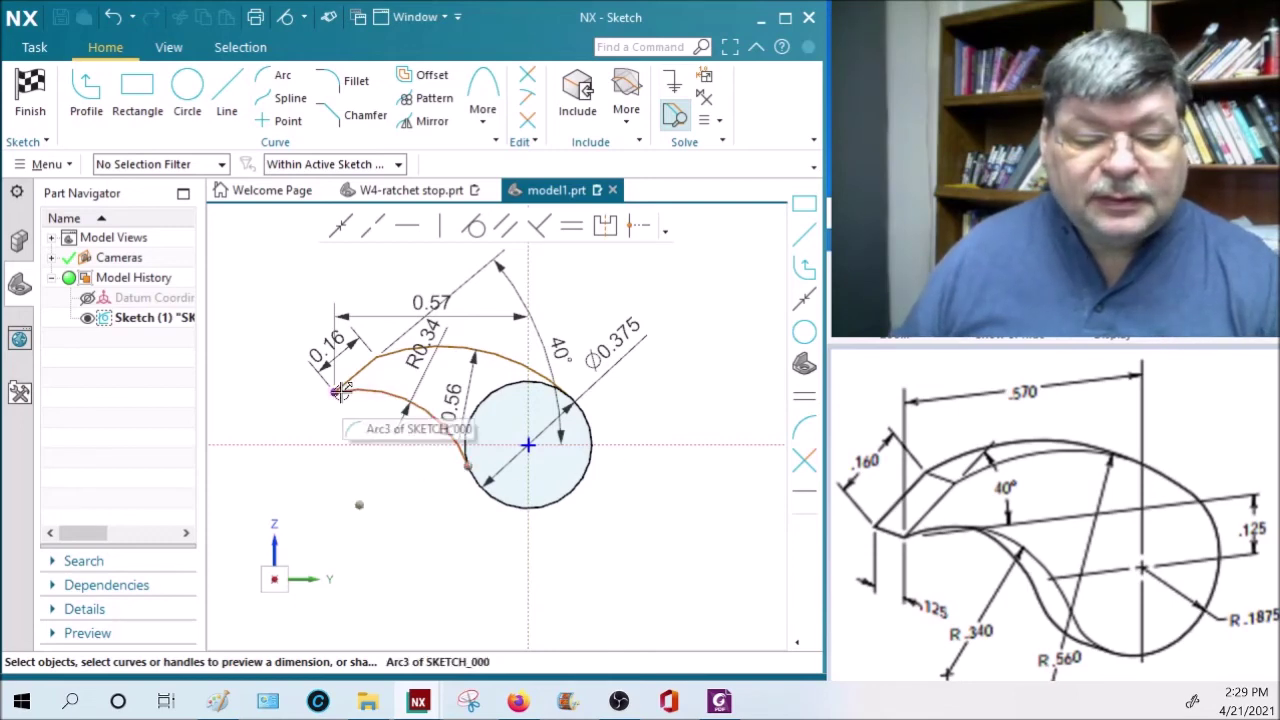
Dimension the left corner 0.125 above the horizontal axis, then finish the fully defined sketch.
{"action": "mouse_move", "coordinate": [338, 391]}
{"action": "left_mouse_down"}
{"action": "mouse_move", "coordinate": [335, 405]}
{"action": "mouse_move", "coordinate": [336, 381]}
{"action": "left_mouse_up"}
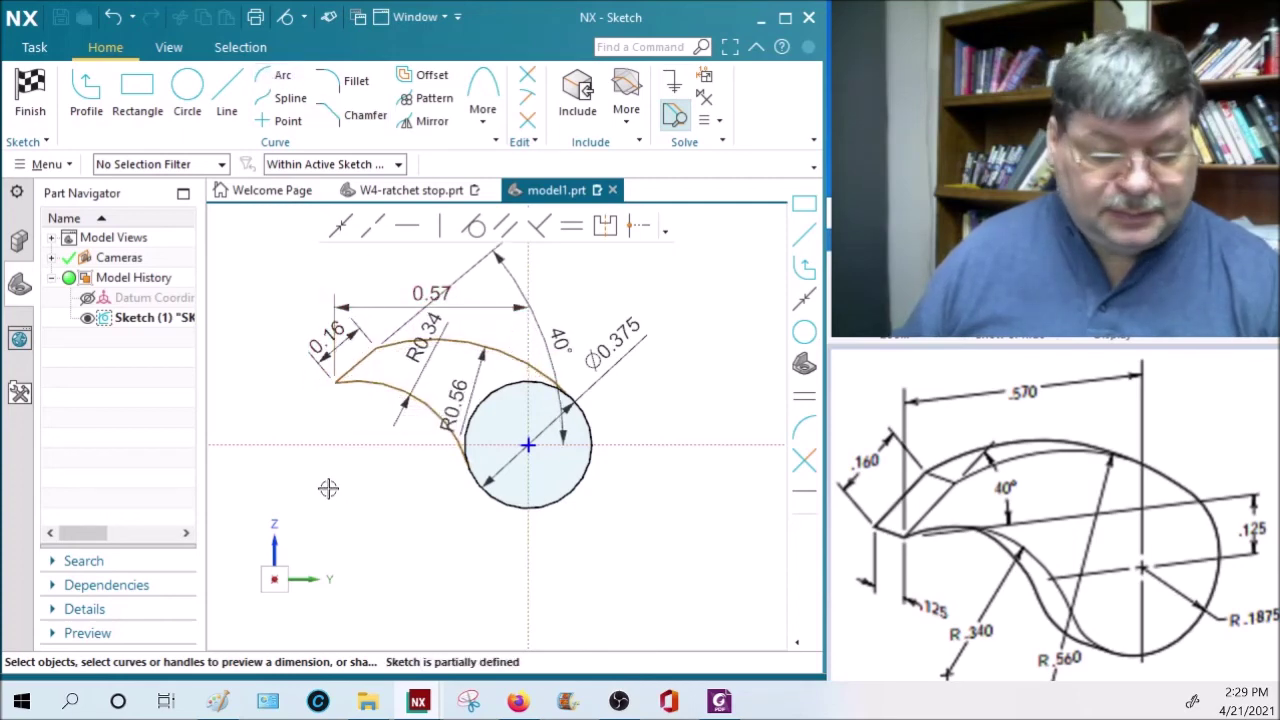
{"action": "left_click", "coordinate": [329, 444]}
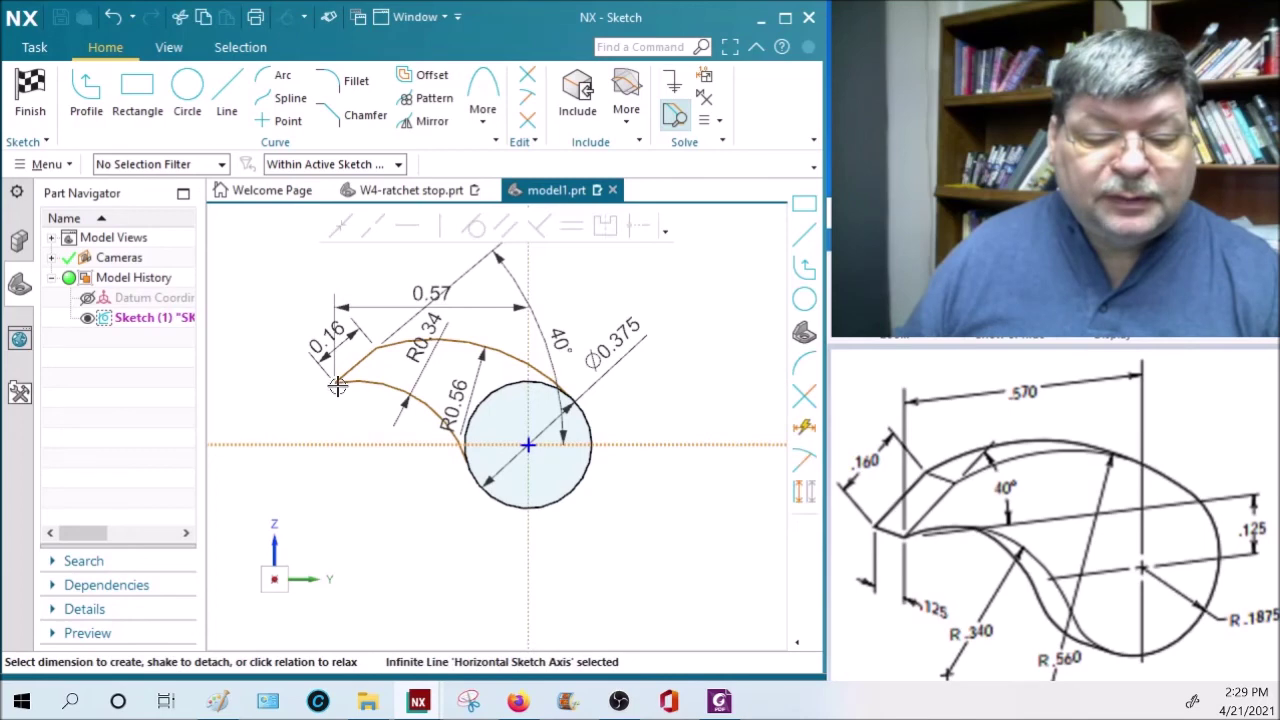
{"action": "left_click", "coordinate": [336, 382]}
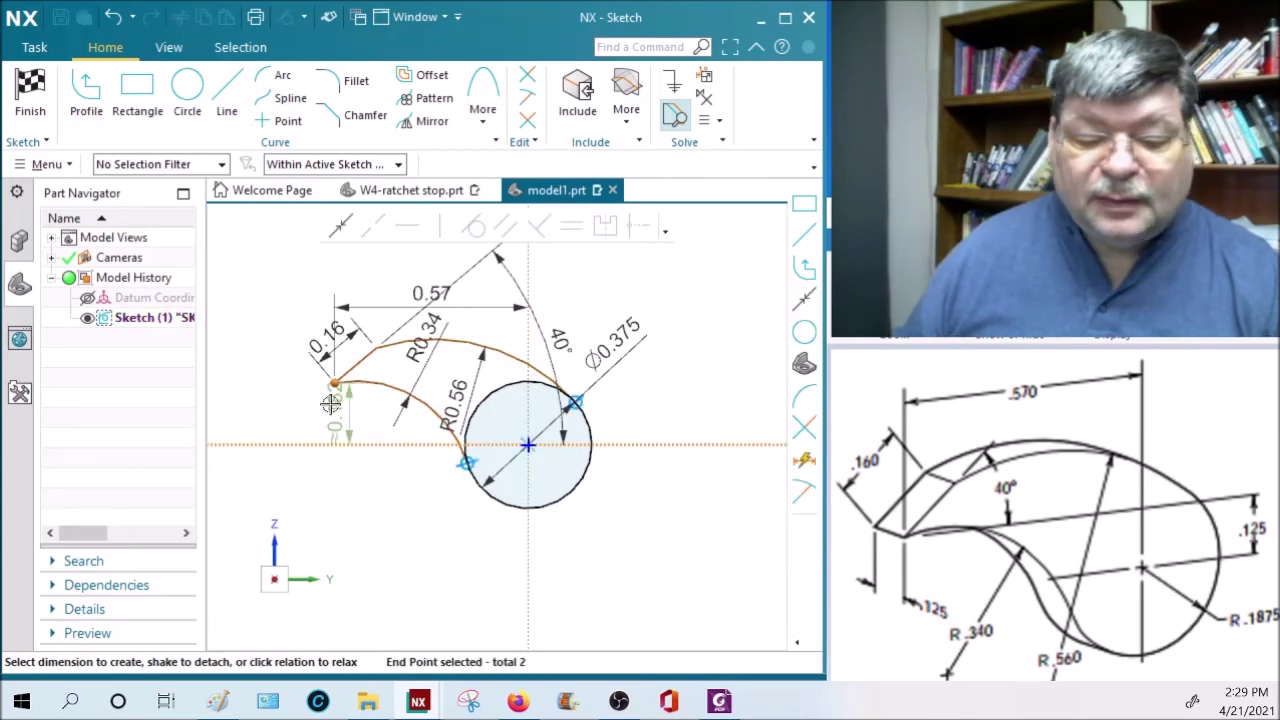
{"action": "left_click", "coordinate": [331, 425]}
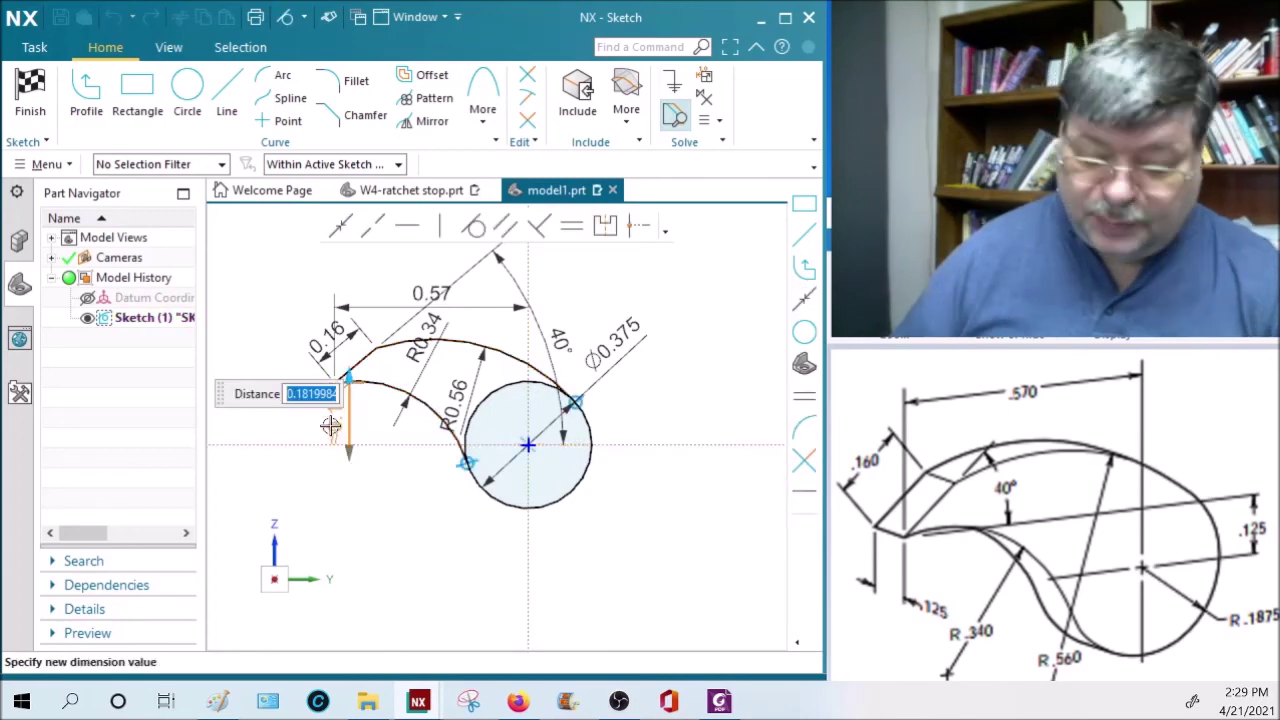
{"action": "type", "text": ".125"}
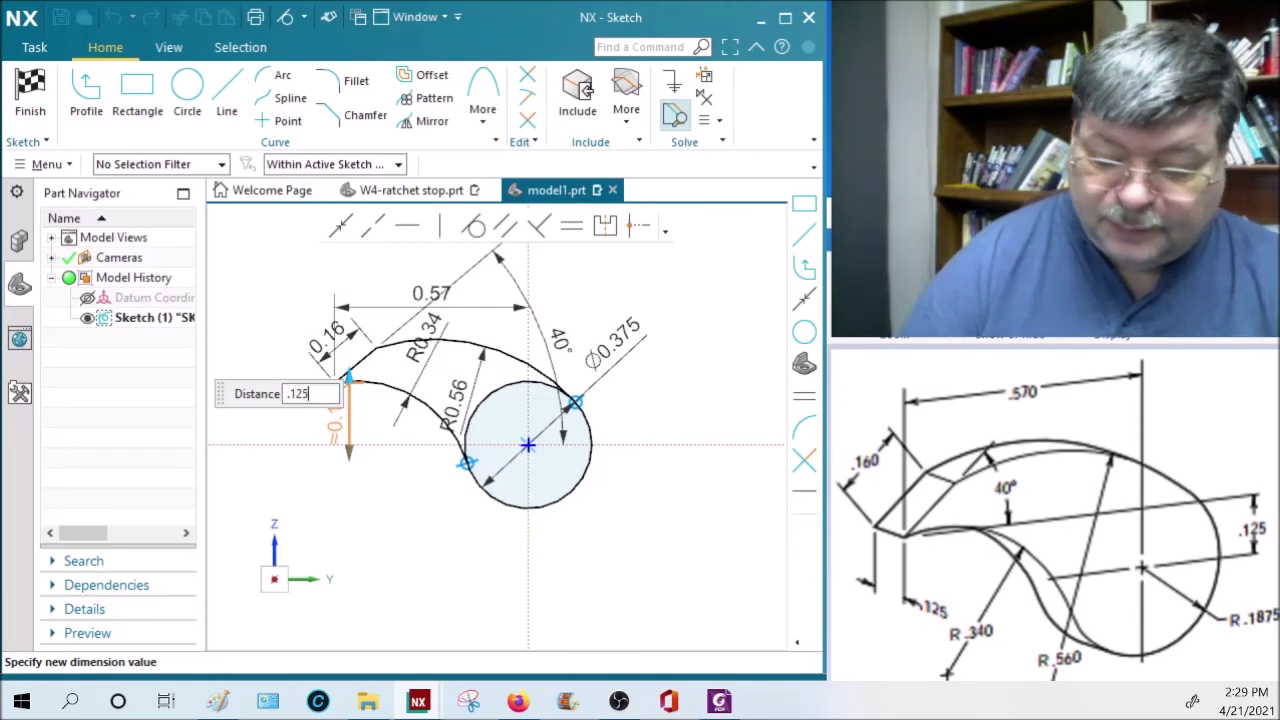
{"action": "key", "text": "Return"}
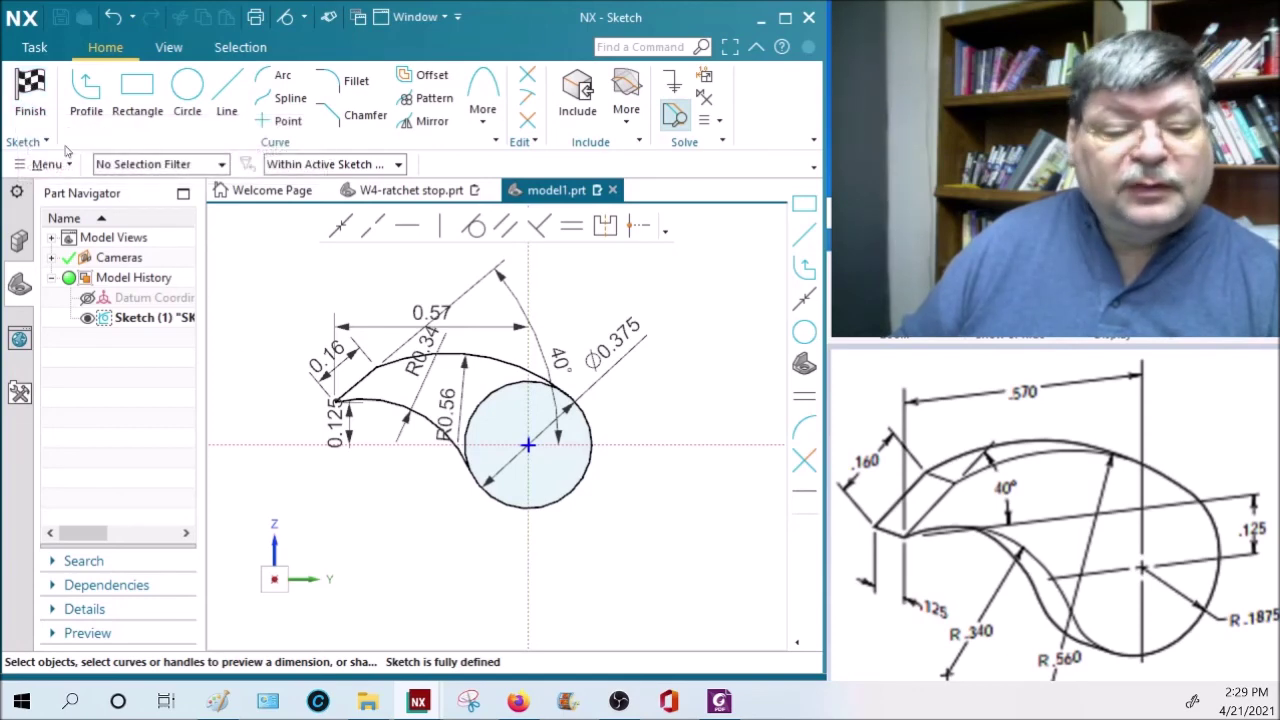
{"action": "left_click", "coordinate": [32, 98]}
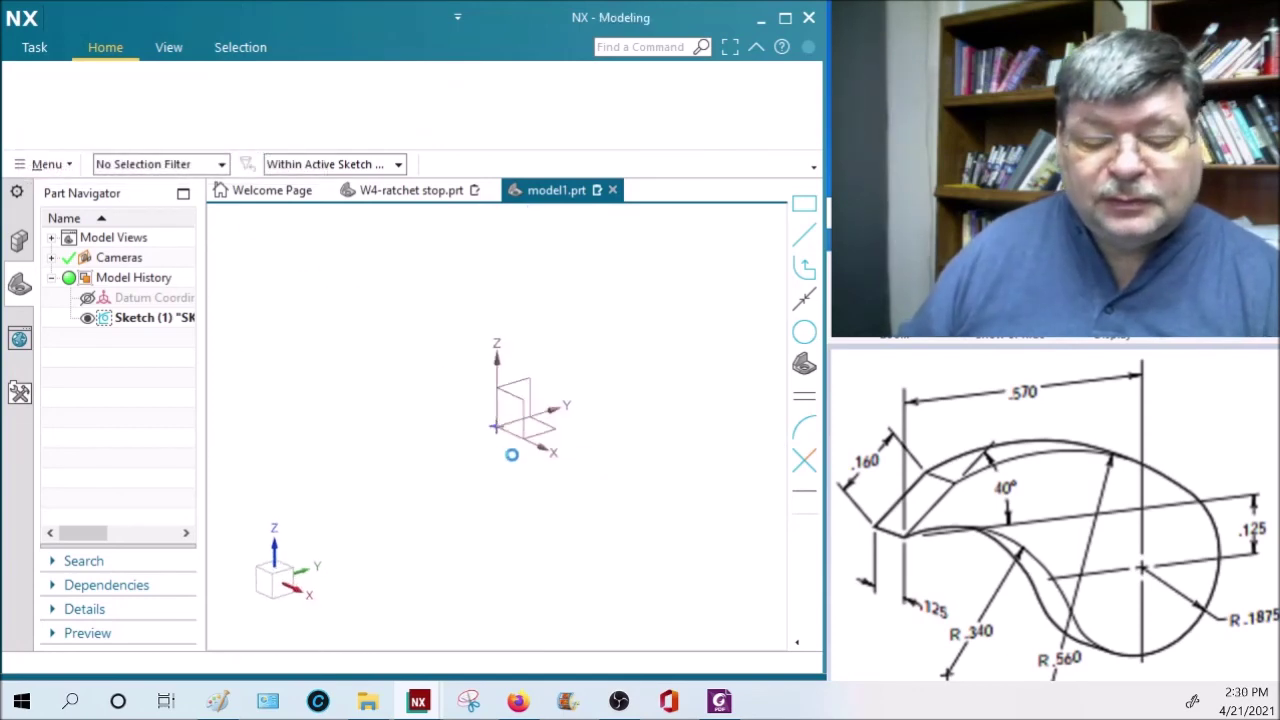
Extrude the sketch profile into a solid with the default settings.
{"action": "key", "text": "x"}
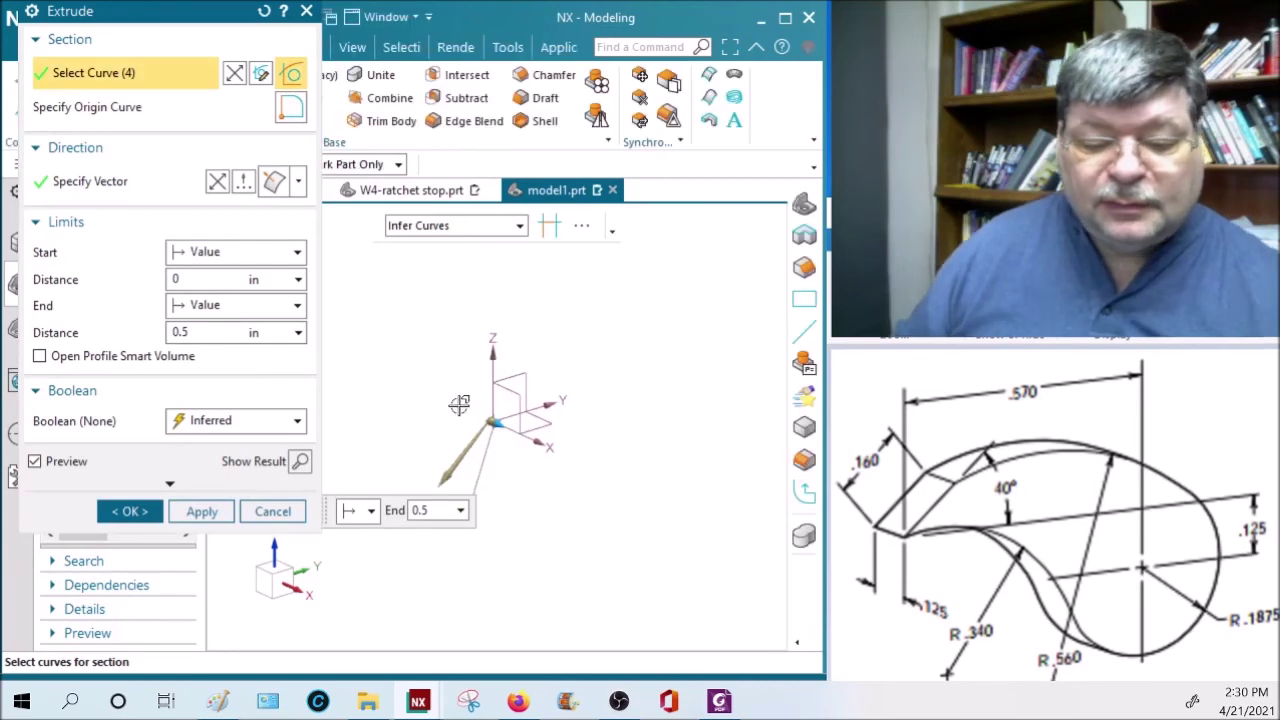
{"action": "middle_click_drag", "start_coordinate": [463, 455], "coordinate": [478, 413]}
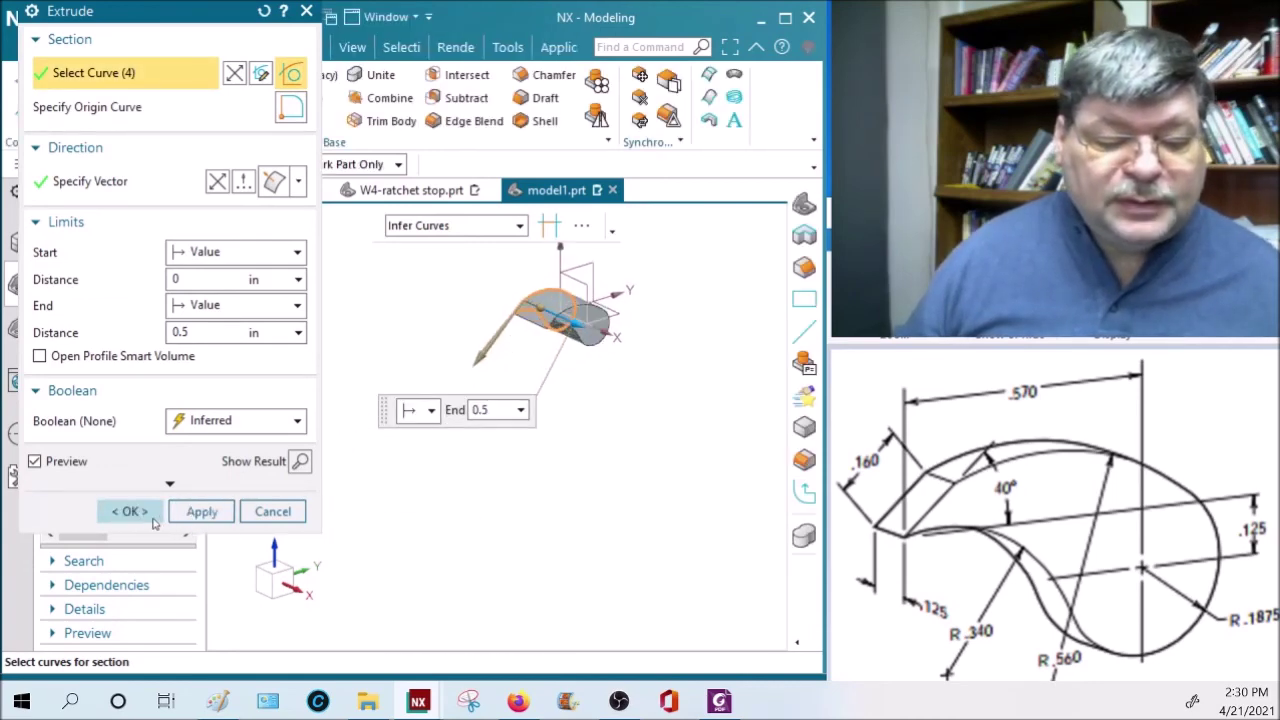
{"action": "left_click", "coordinate": [135, 511]}
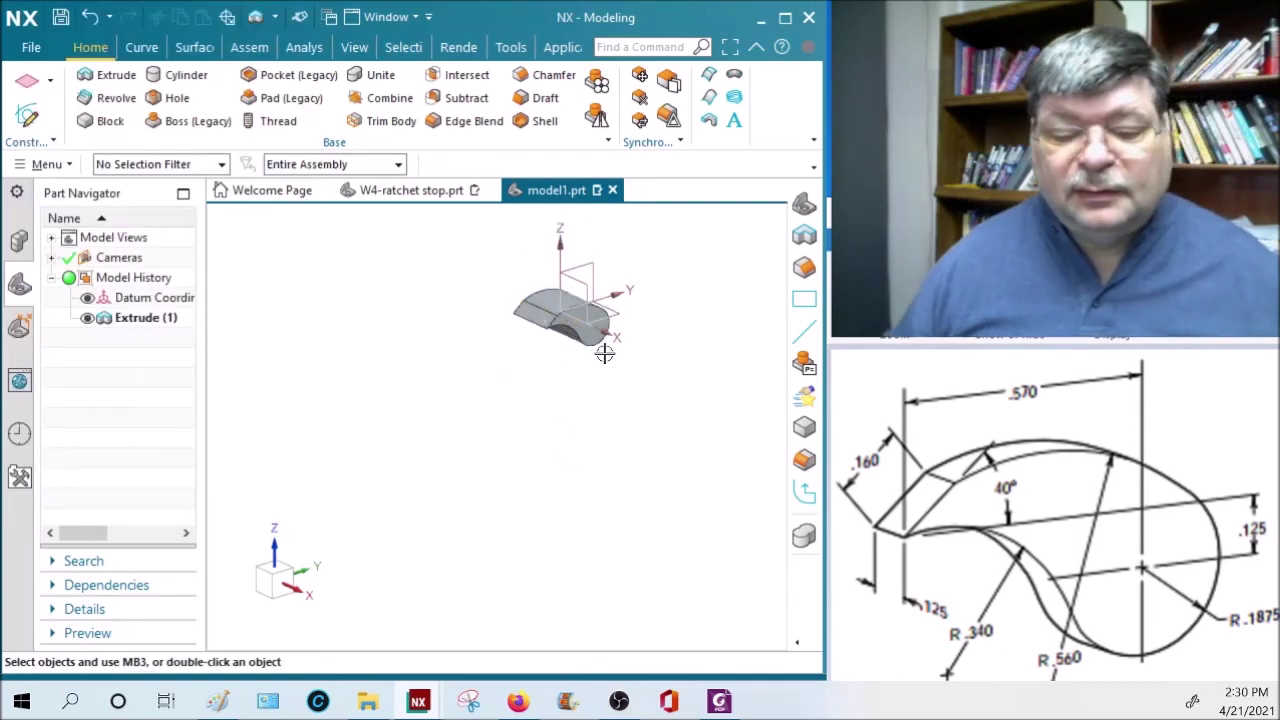
Edit the extrusion's end distance from 0.5 to 0.125.
{"action": "scroll", "coordinate": [597, 325], "scroll_direction": "down", "scroll_amount": 2}
{"action": "right_click", "coordinate": [587, 325]}
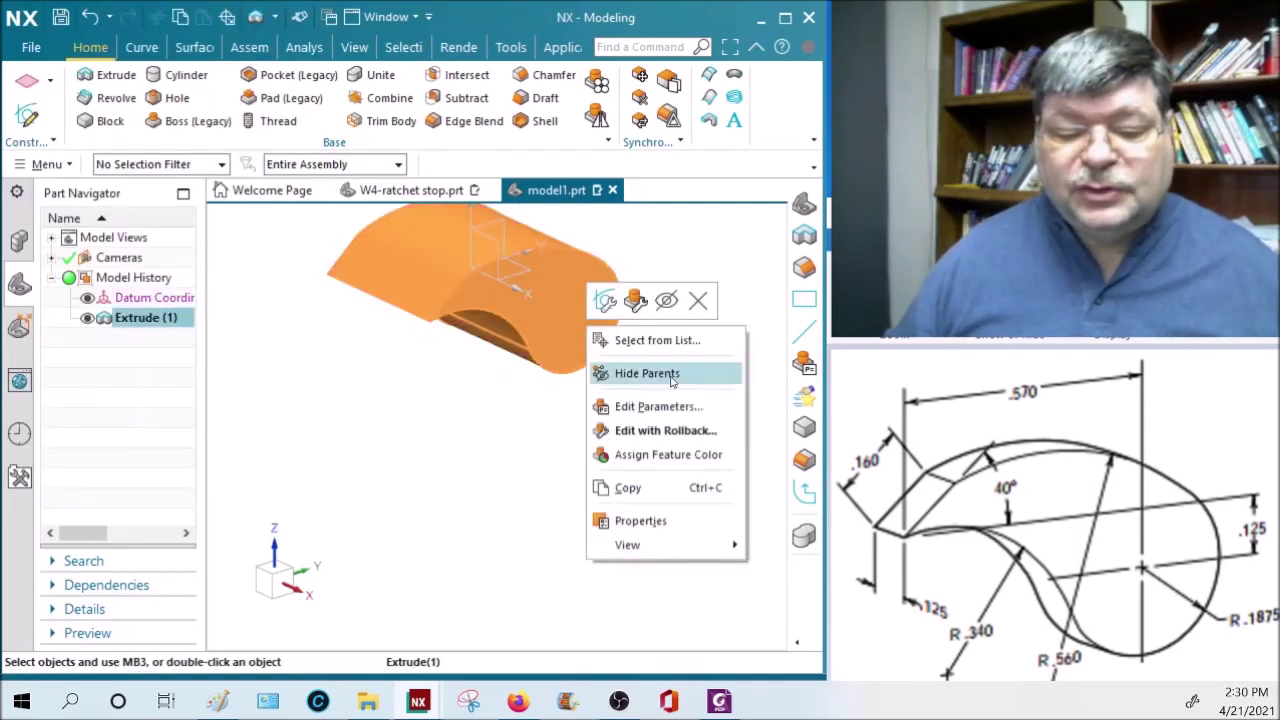
{"action": "left_click", "coordinate": [655, 407]}
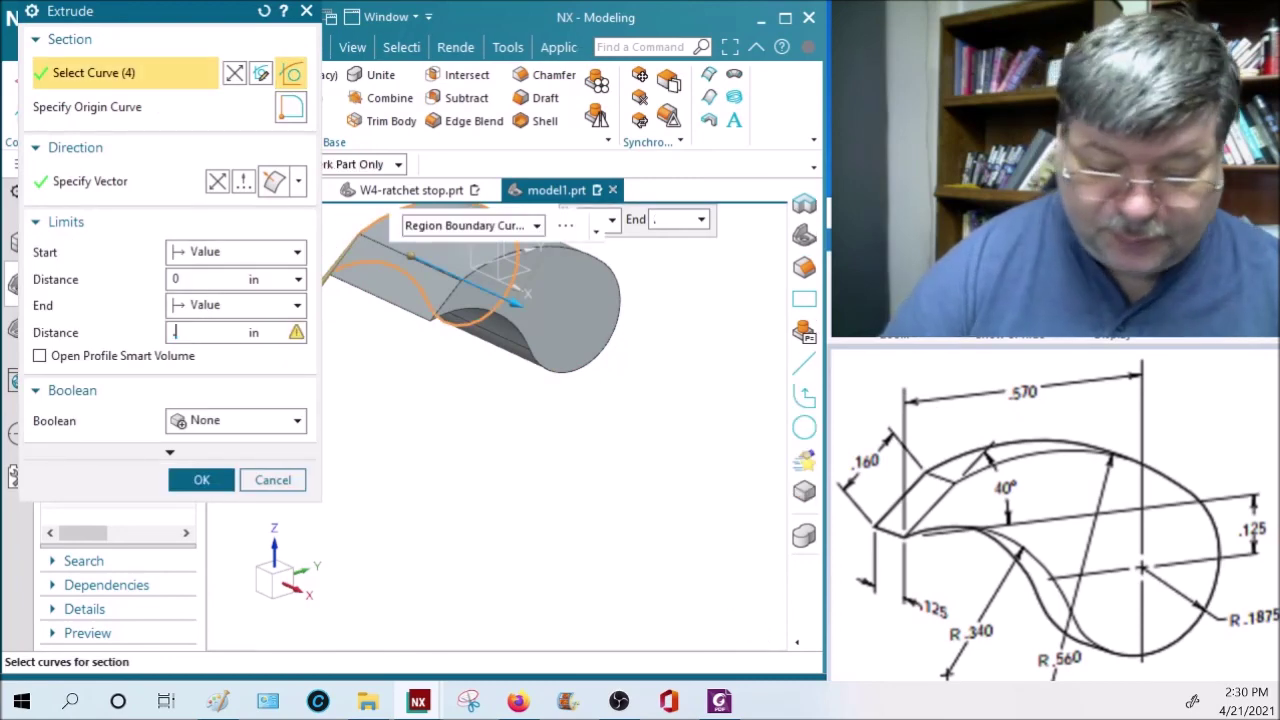
{"action": "type", "text": ".125"}
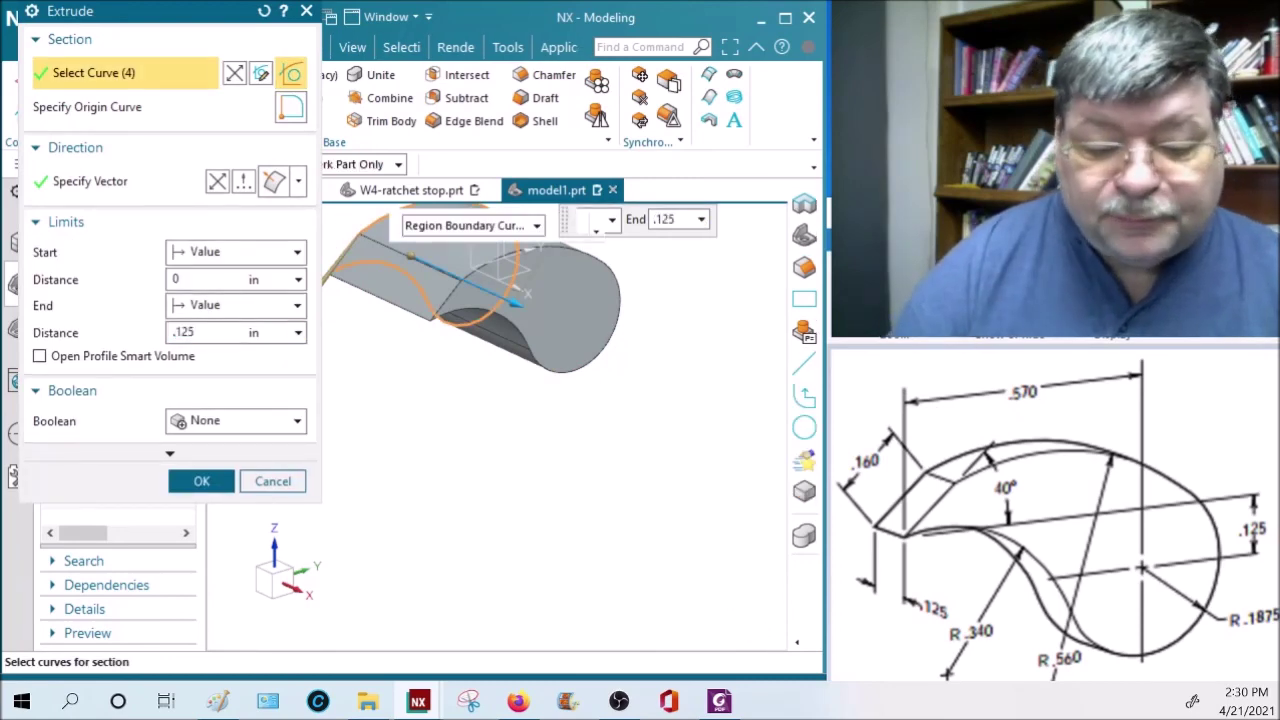
{"action": "key", "text": "Return"}
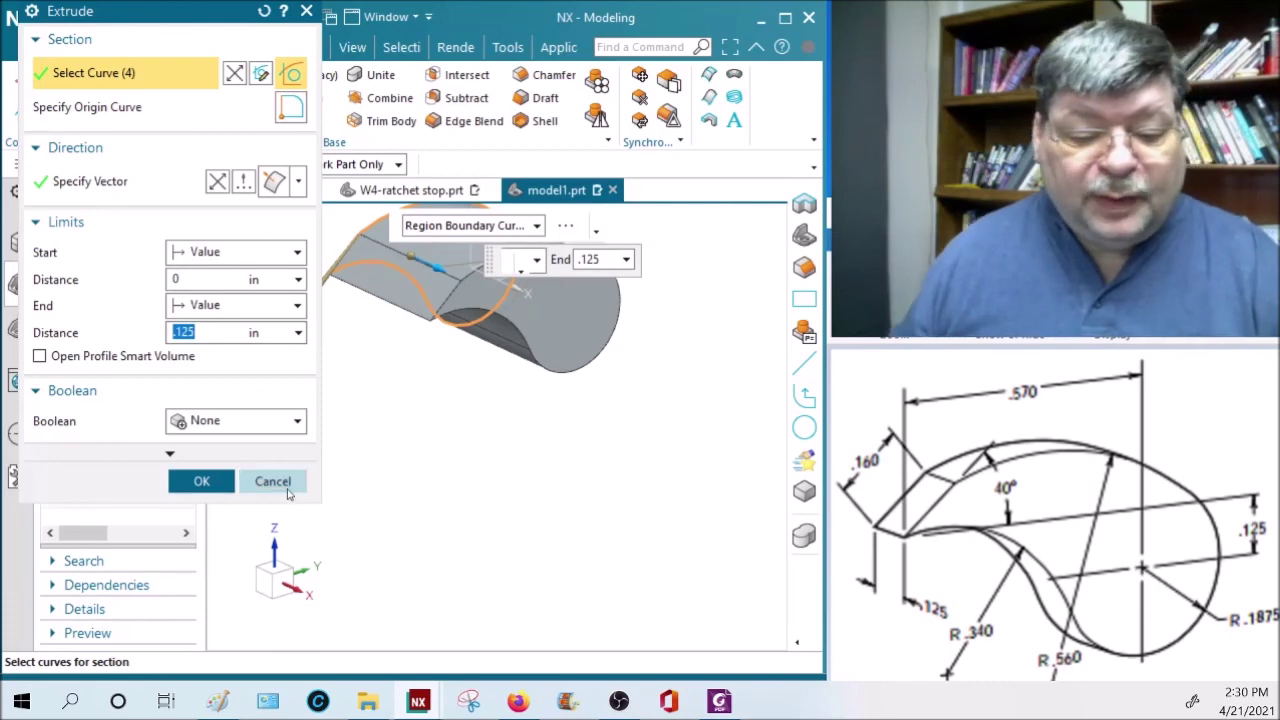
{"action": "left_click", "coordinate": [201, 481]}
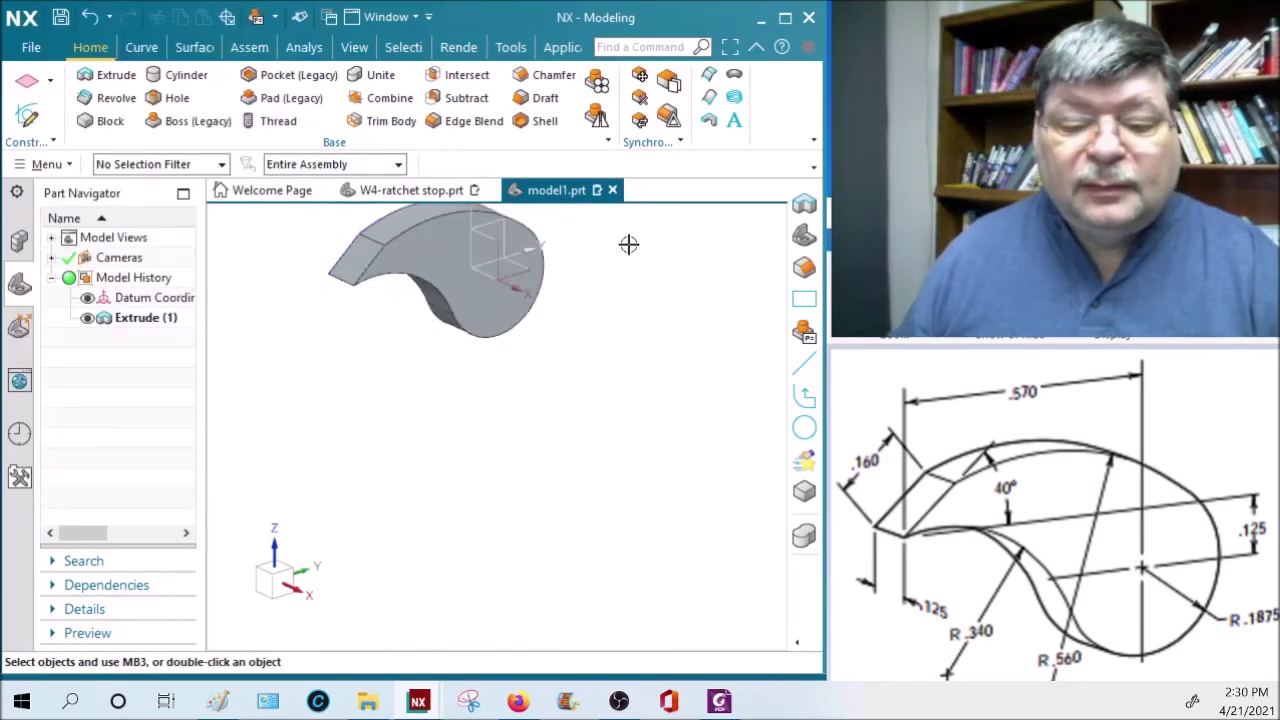
Fit the ratchet stop solid in view and rotate it to match the reference drawing.
{"action": "left_click", "coordinate": [806, 234]}
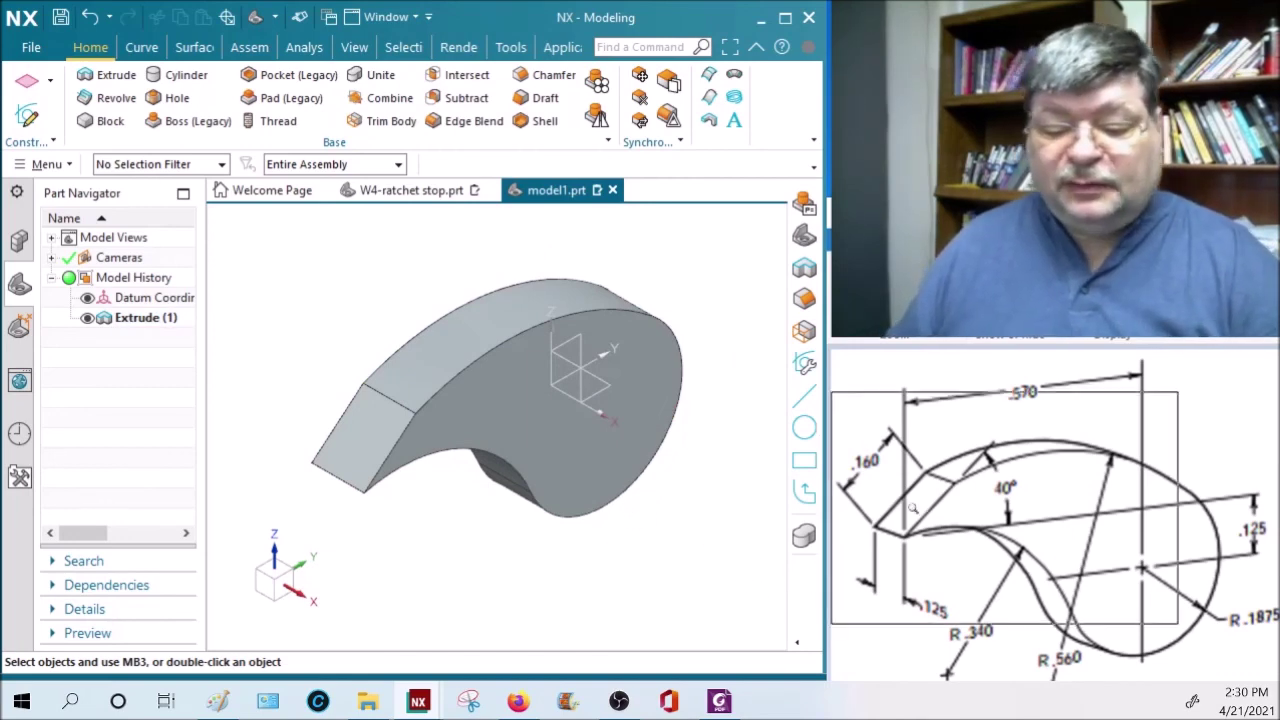
{"action": "middle_click_drag", "start_coordinate": [670, 540], "coordinate": [614, 477]}
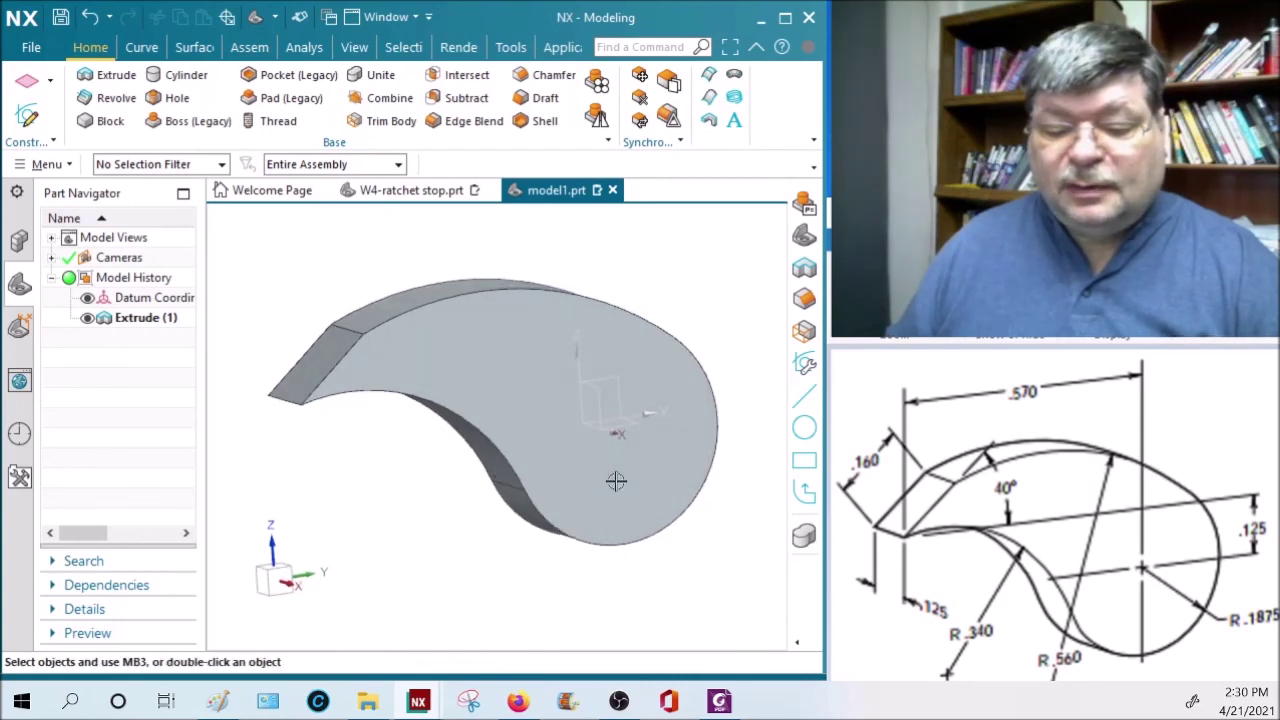